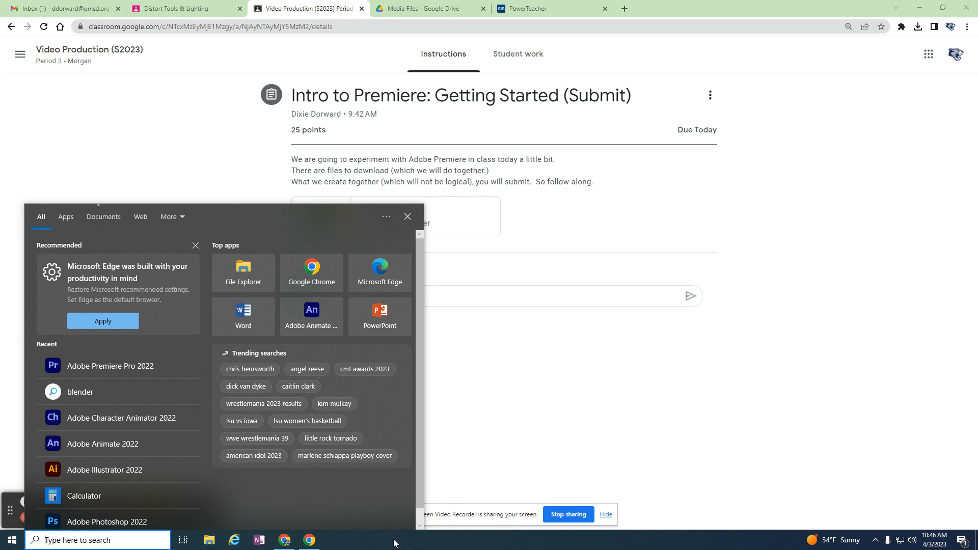
Step: Search for and launch Adobe Premiere Pro 2022, and minimize the browser window
type("e")
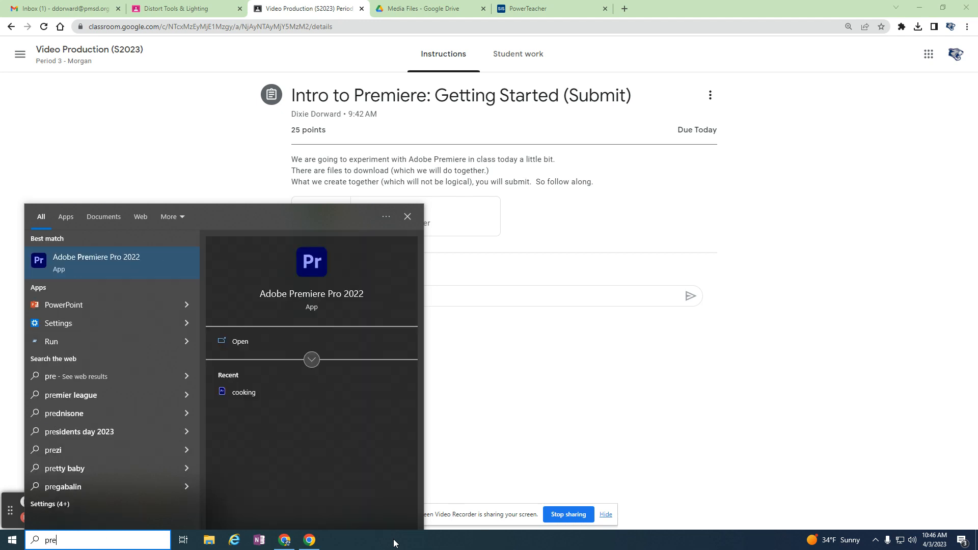
type("mi")
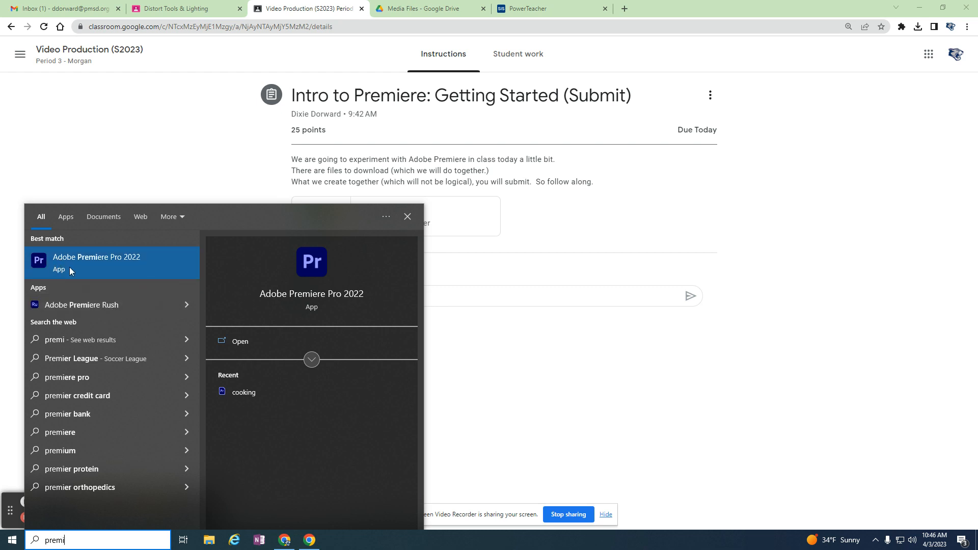
left_click(127, 261)
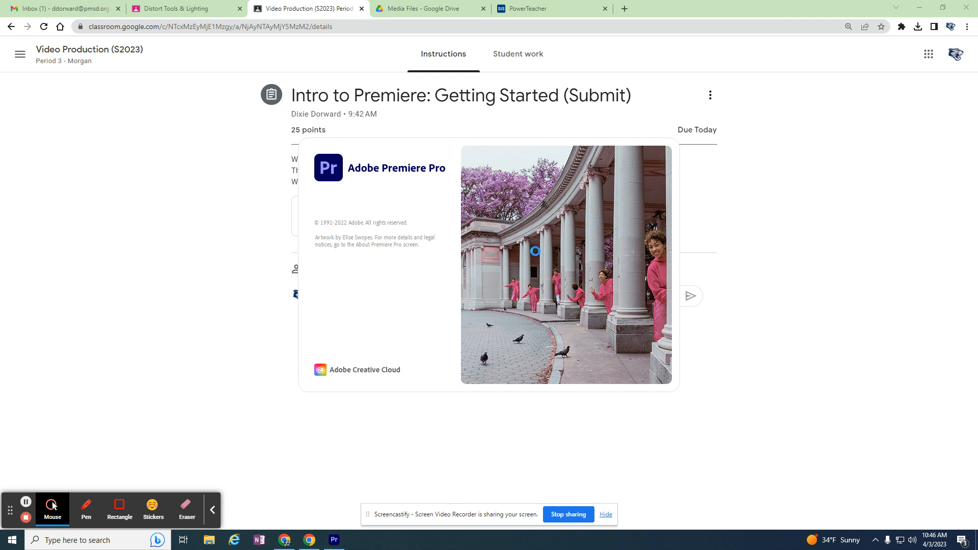
left_click(919, 6)
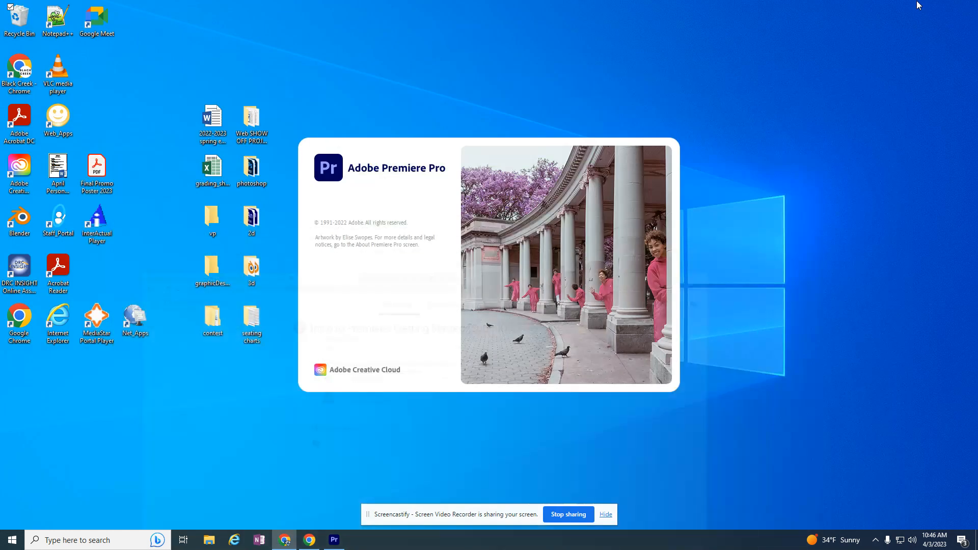
Step: Open Documents in File Explorer and create a new folder with the default name
double_click(20, 20)
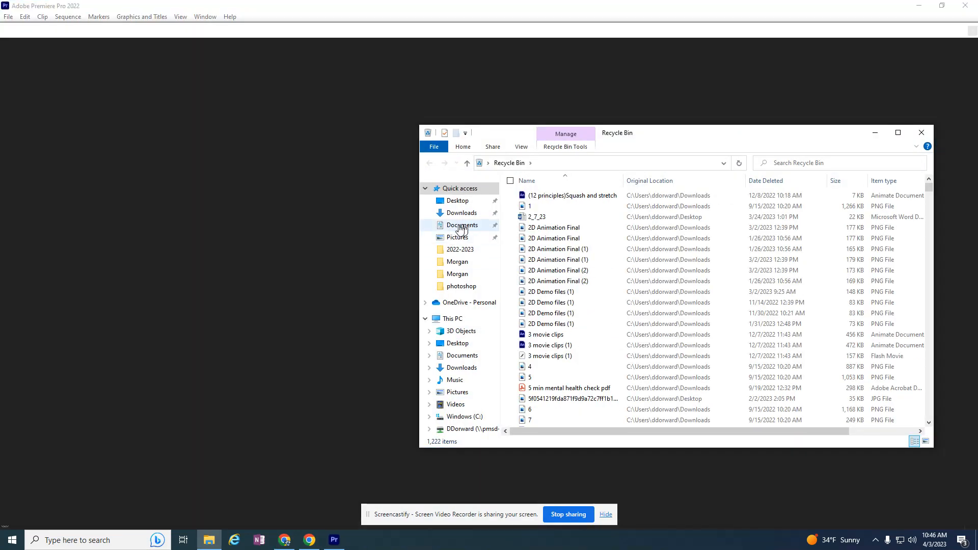
left_click(461, 226)
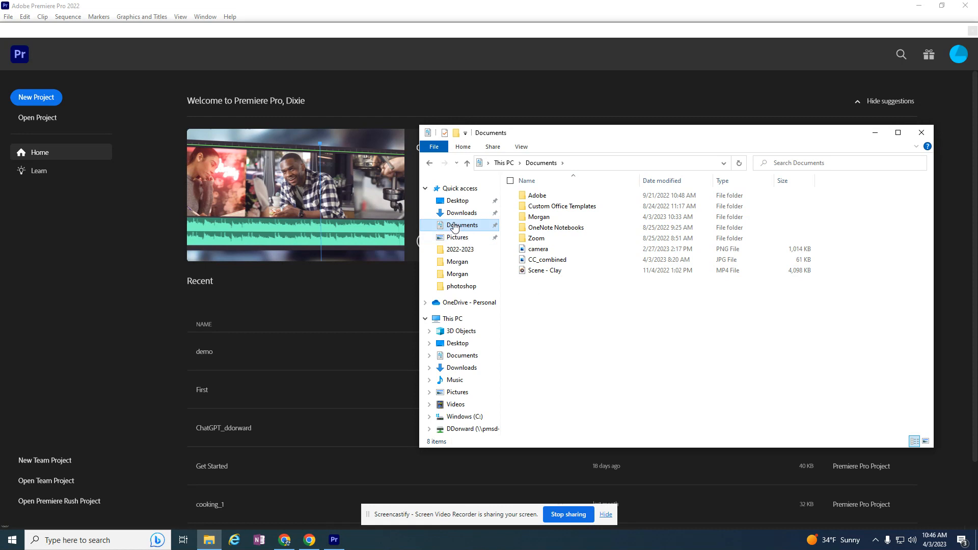
right_click(571, 346)
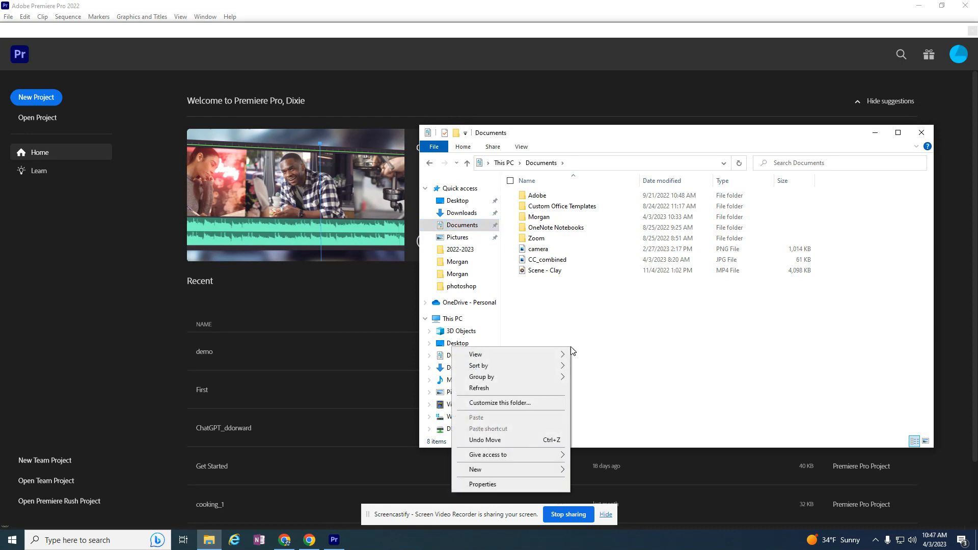
mouse_move(490, 474)
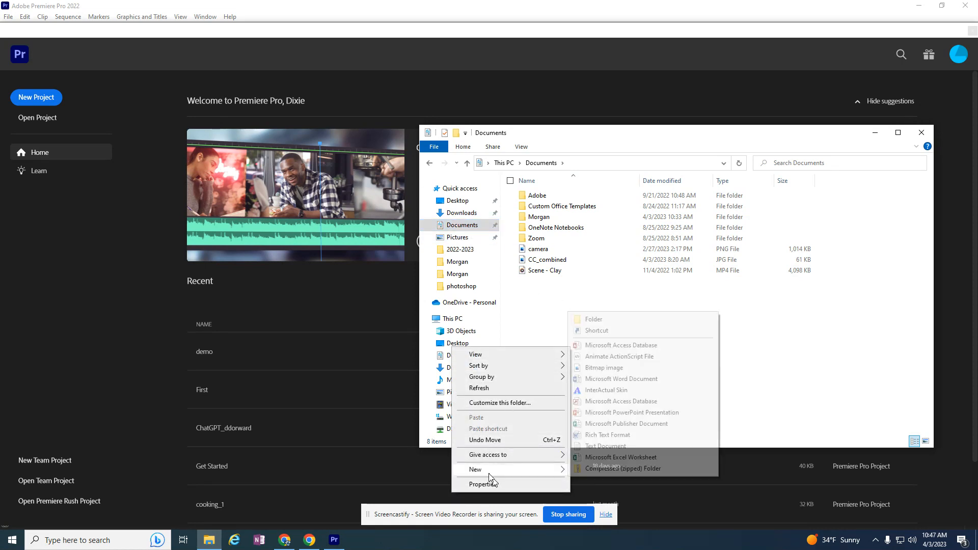
left_click(613, 322)
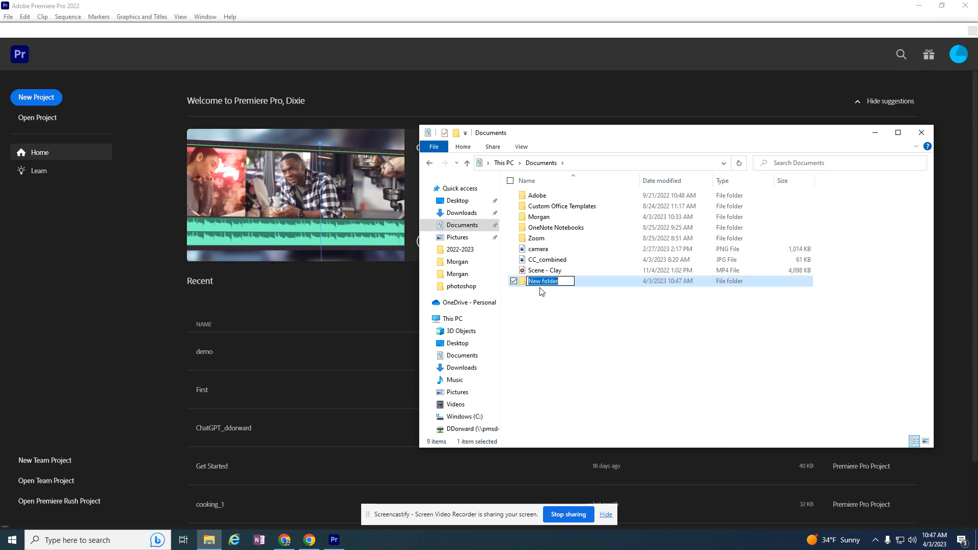
left_click(563, 323)
Step: Delete the newly created folder from Documents and close the File Explorer window
left_click(523, 283)
key("Delete")
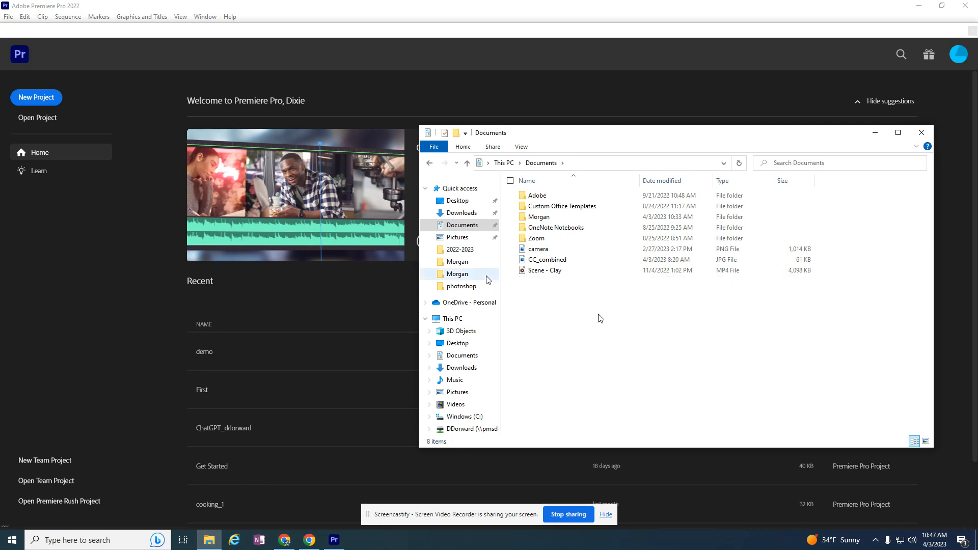
left_click(921, 133)
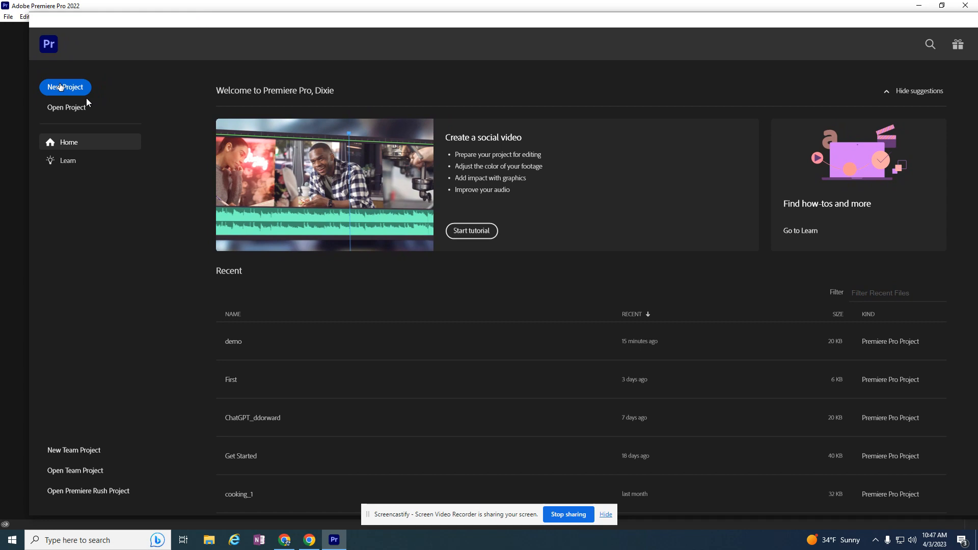
Step: Start a new Premiere project and name it demo
left_click(64, 88)
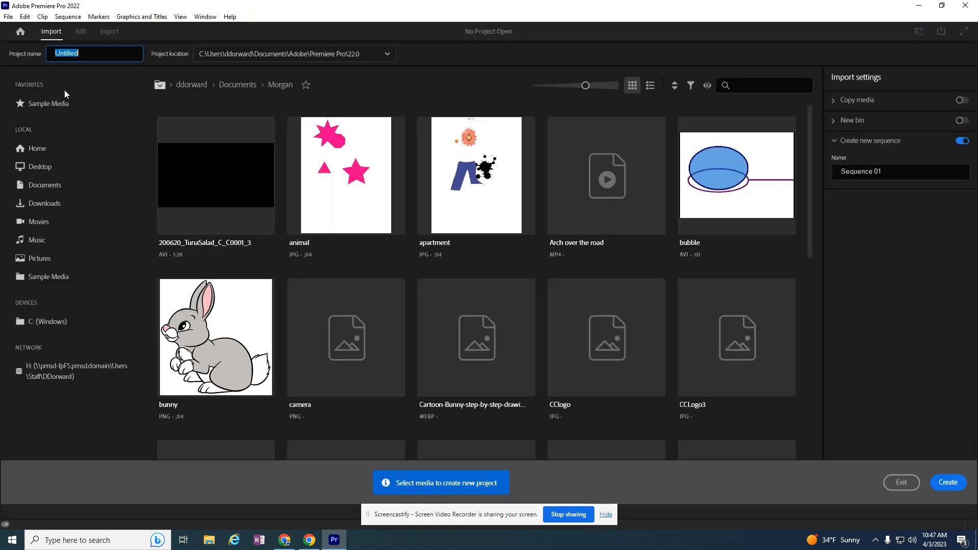
left_click(88, 55)
left_click_drag(103, 52, 45, 54)
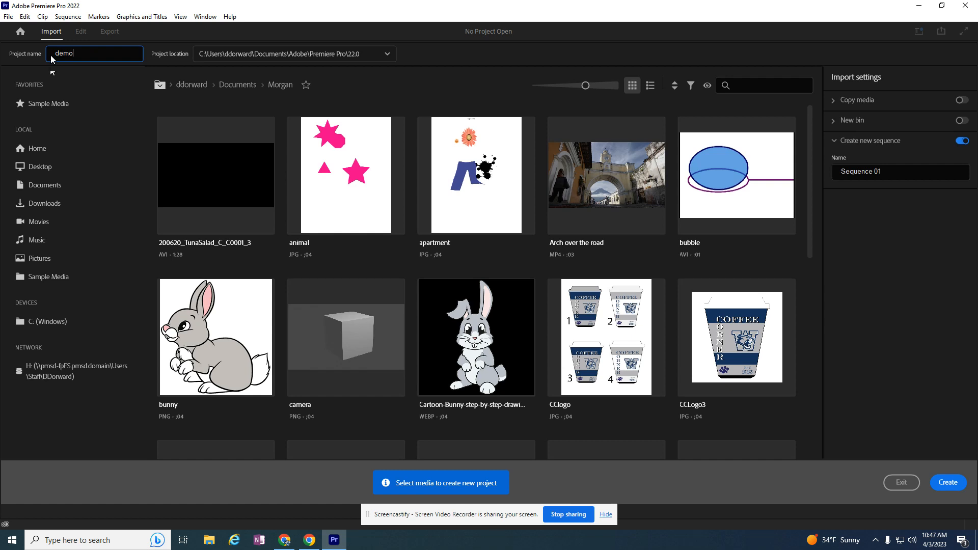
Step: Browse to the class folder inside Documents and create the project, replacing the existing project of the same name
left_click(42, 189)
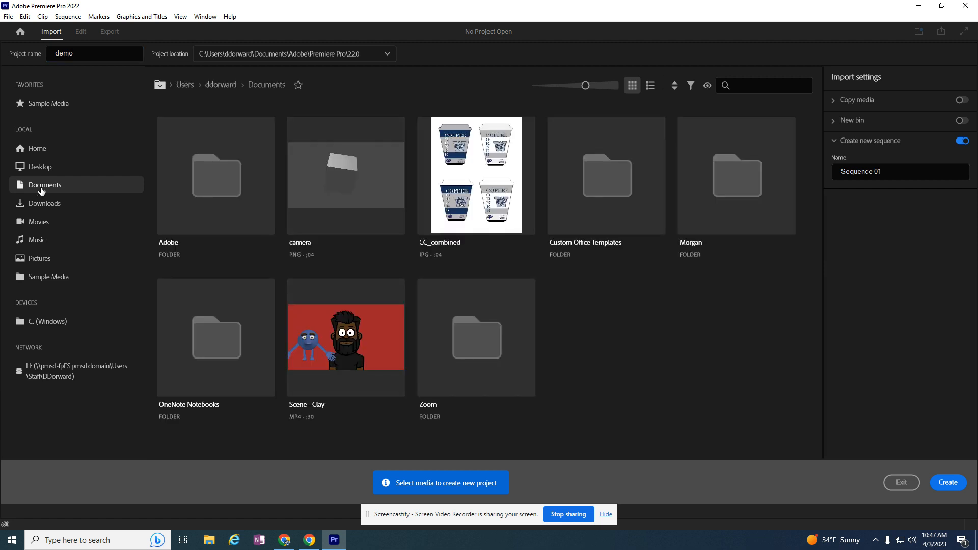
double_click(729, 161)
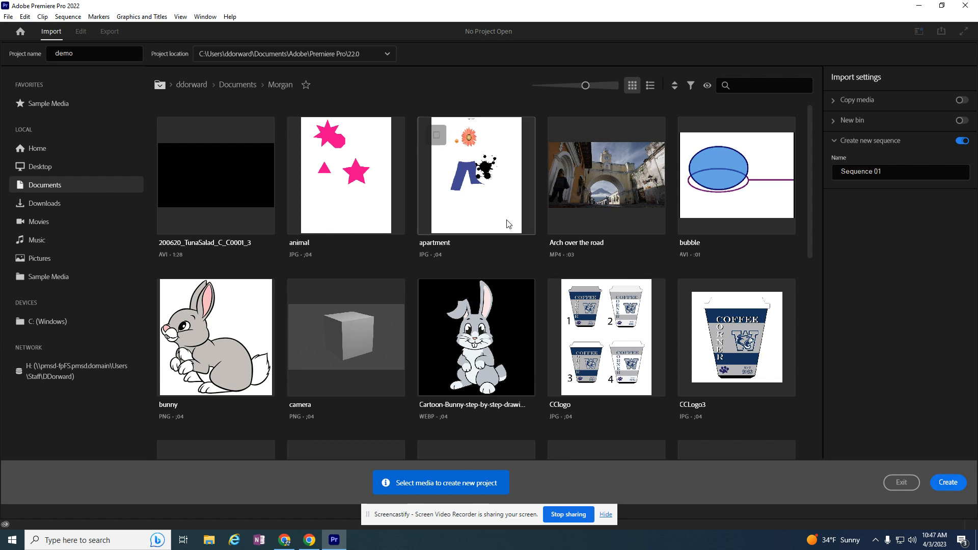
left_click(948, 483)
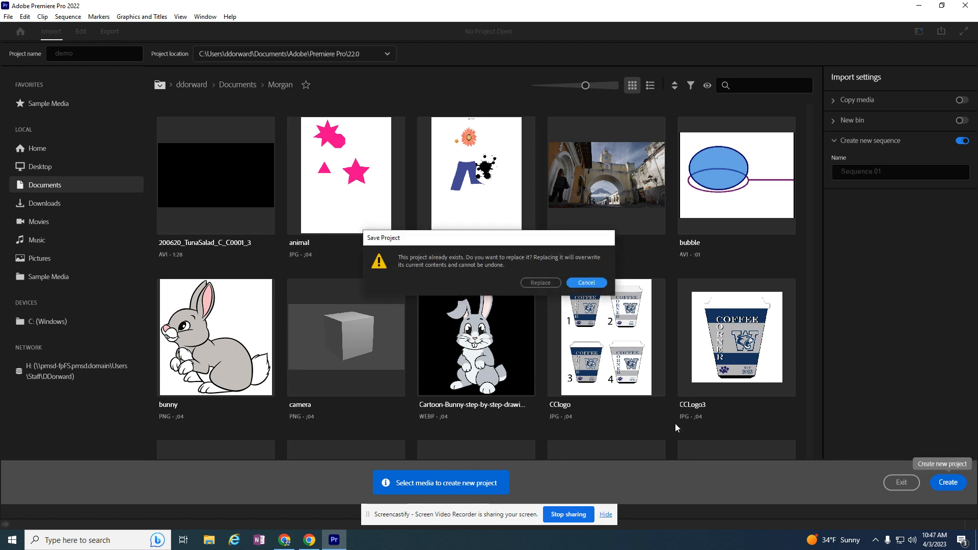
left_click(542, 283)
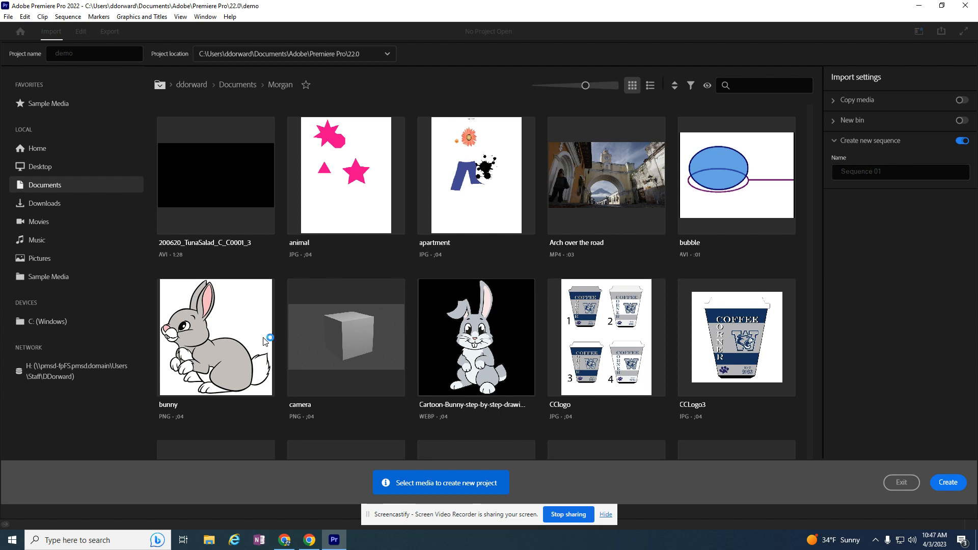
left_click(263, 337)
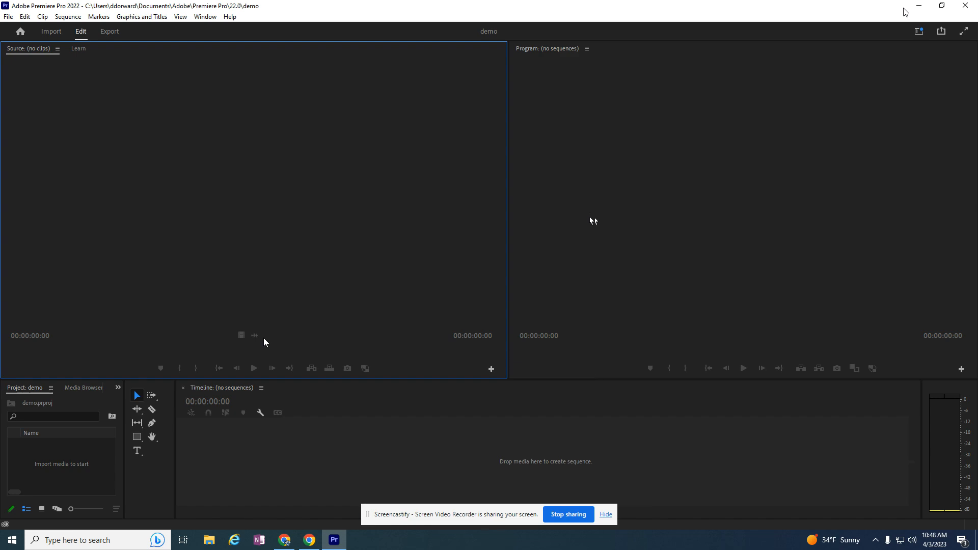
Step: Minimize Premiere, switch to Chrome and open the assignment's attached Media Files folder in Google Drive
left_click(920, 10)
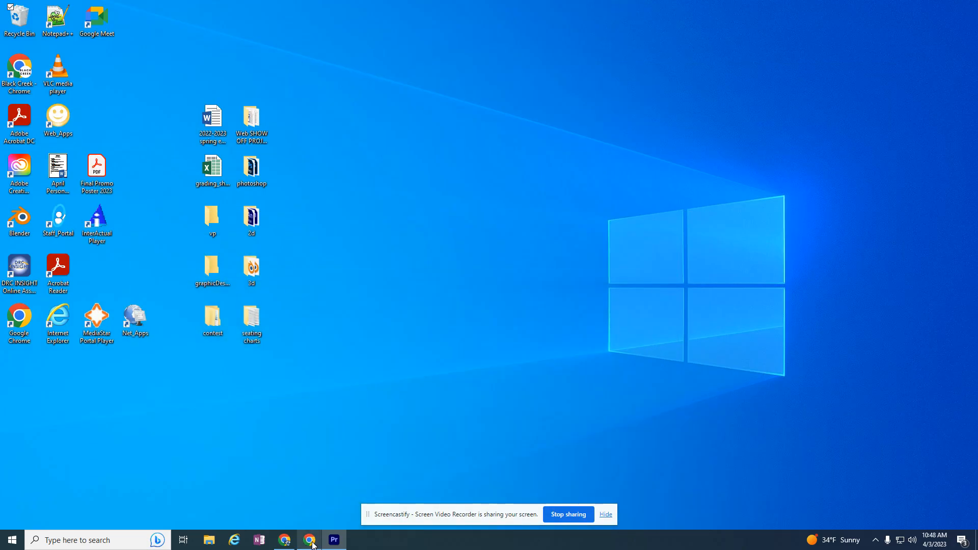
left_click(285, 540)
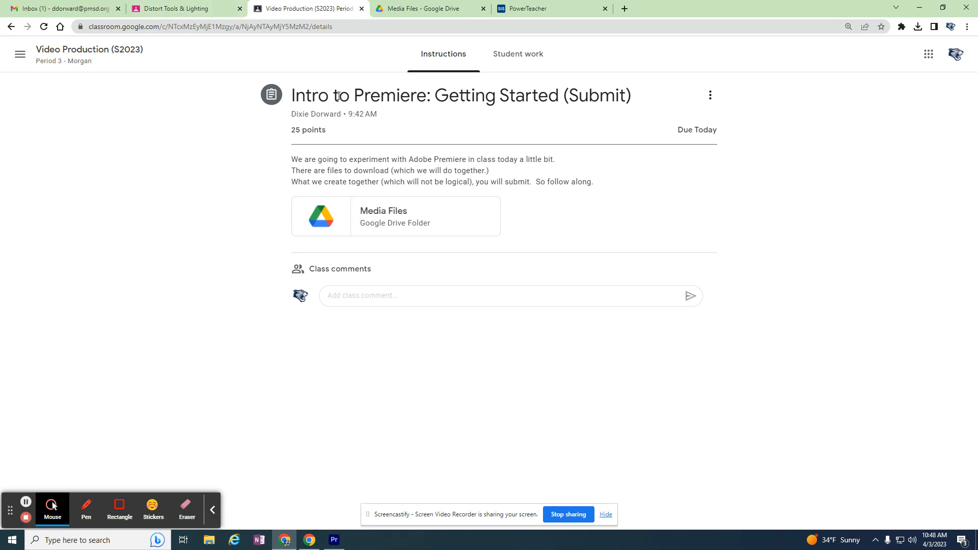
left_click(387, 218)
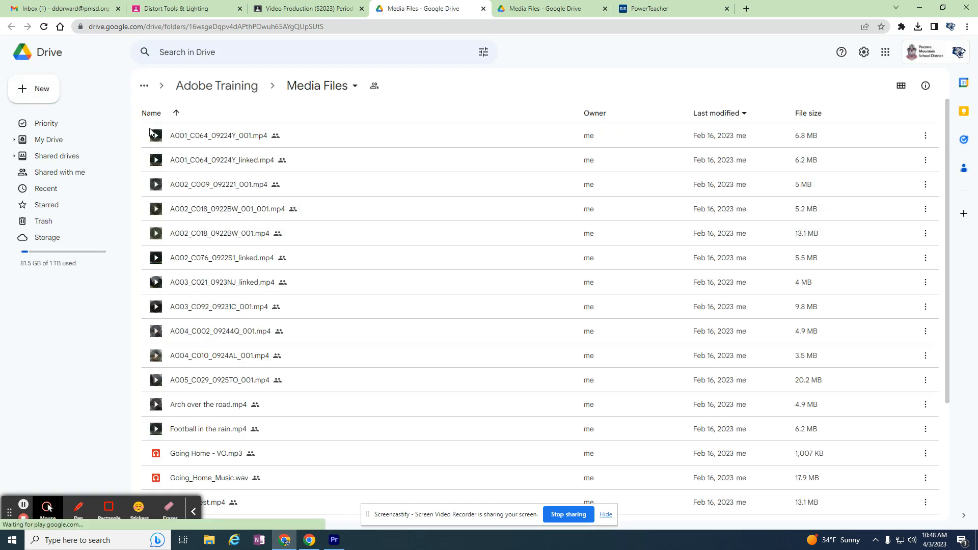
Step: Try the grid layout and the sort options for the Media Files folder, and return to the list layout
scroll(245, 280, "down", 3)
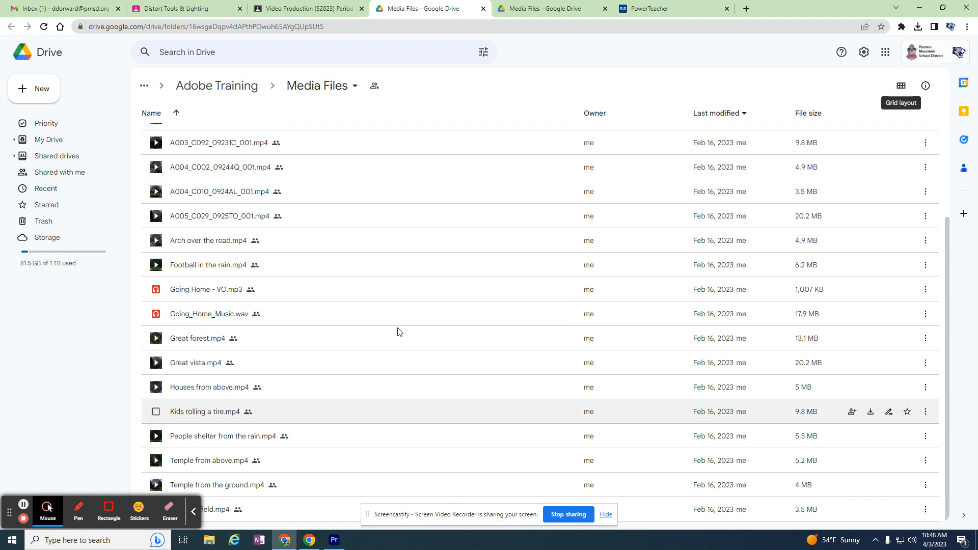
left_click(902, 89)
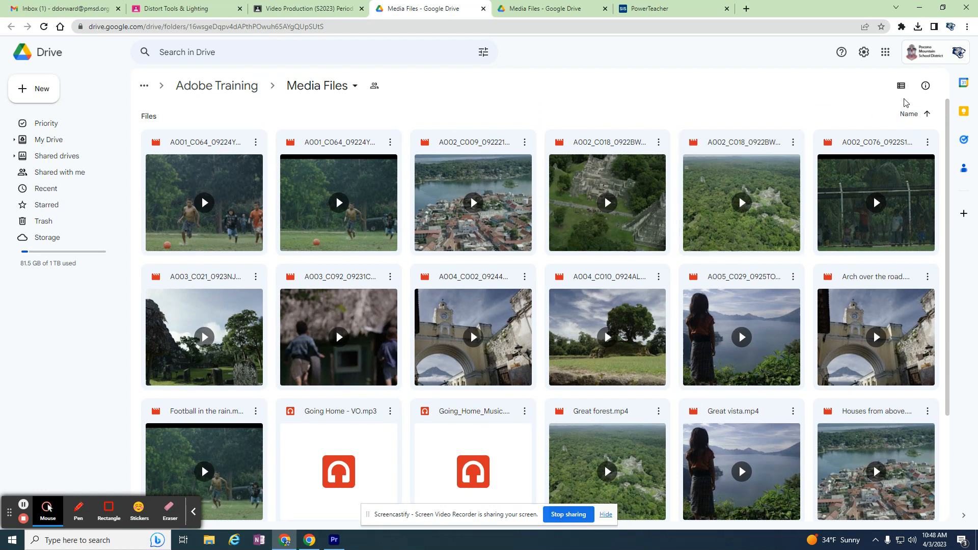
left_click(909, 114)
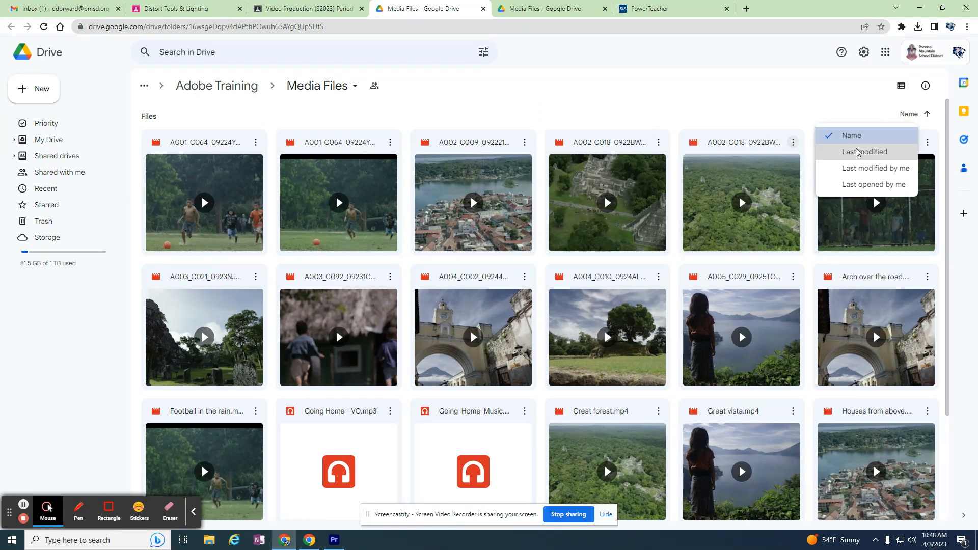
left_click(892, 91)
left_click(900, 86)
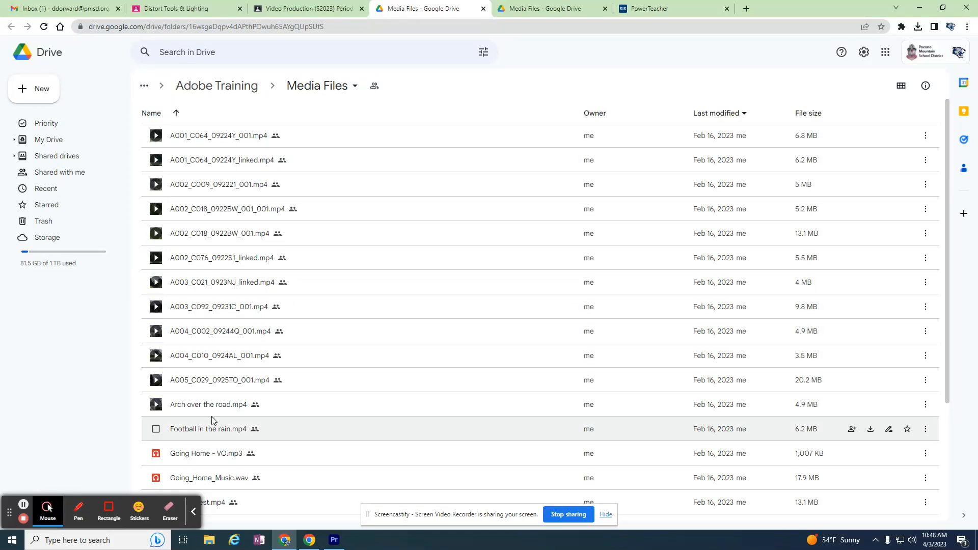
Step: Download Arch over the road.mp4, Football in the rain.mp4 and Great forest.mp4 from the Media Files folder
left_click(926, 408)
left_click(804, 374)
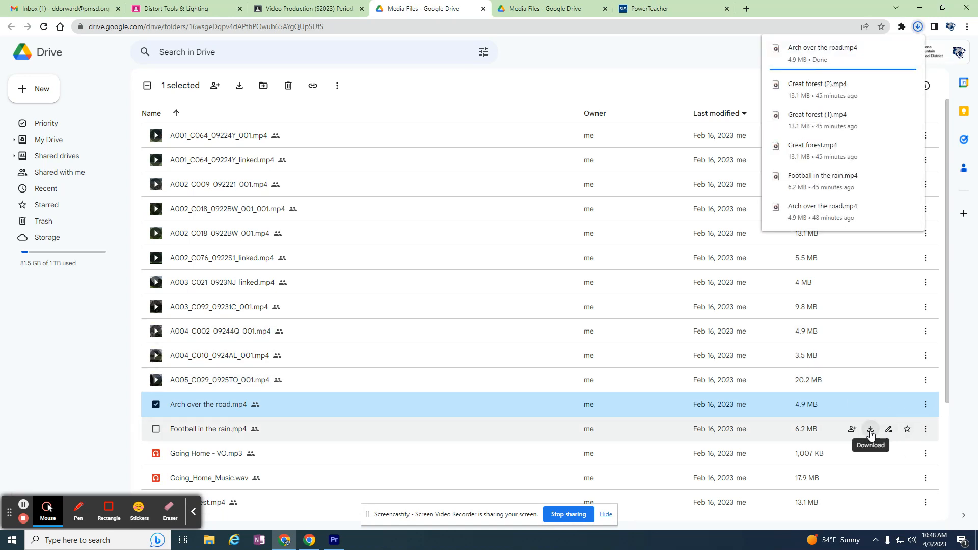
left_click(871, 430)
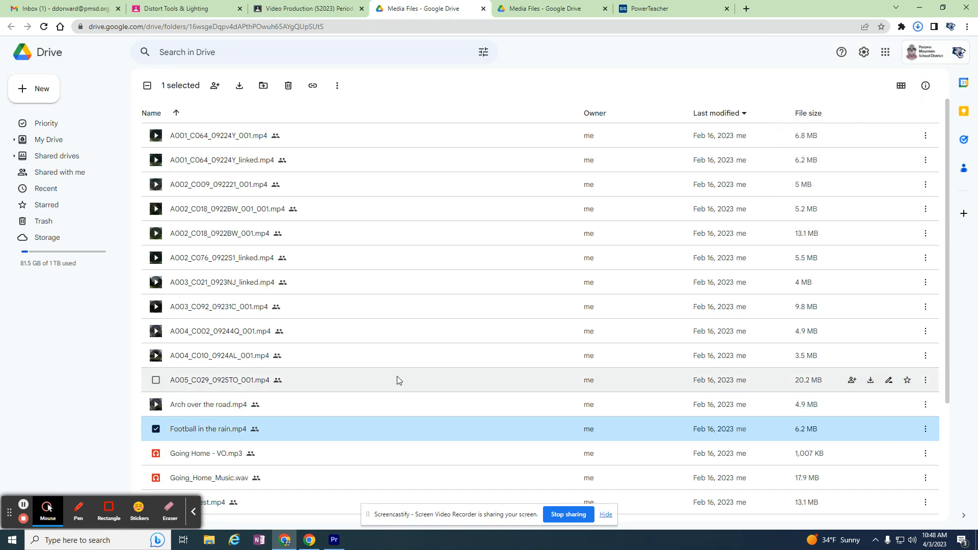
scroll(396, 380, "down", 2)
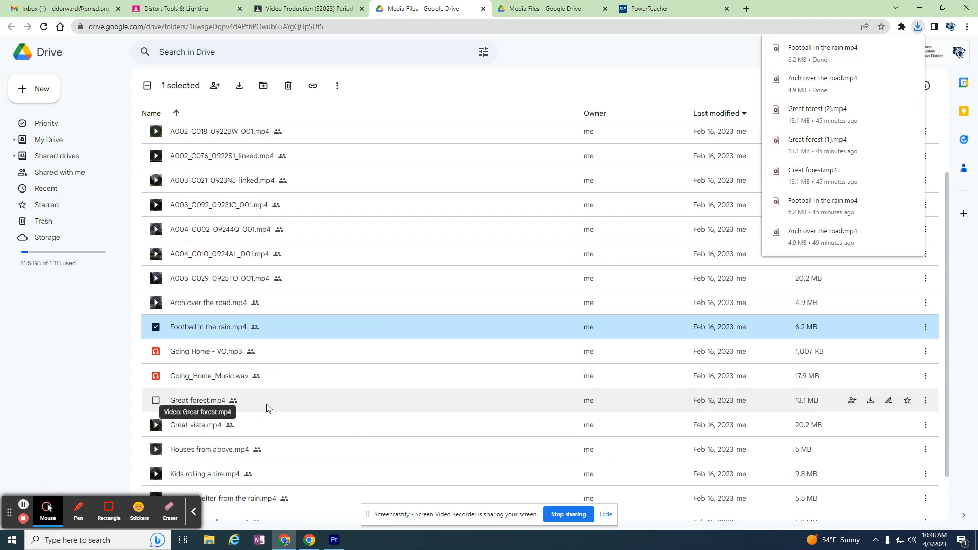
left_click(856, 406)
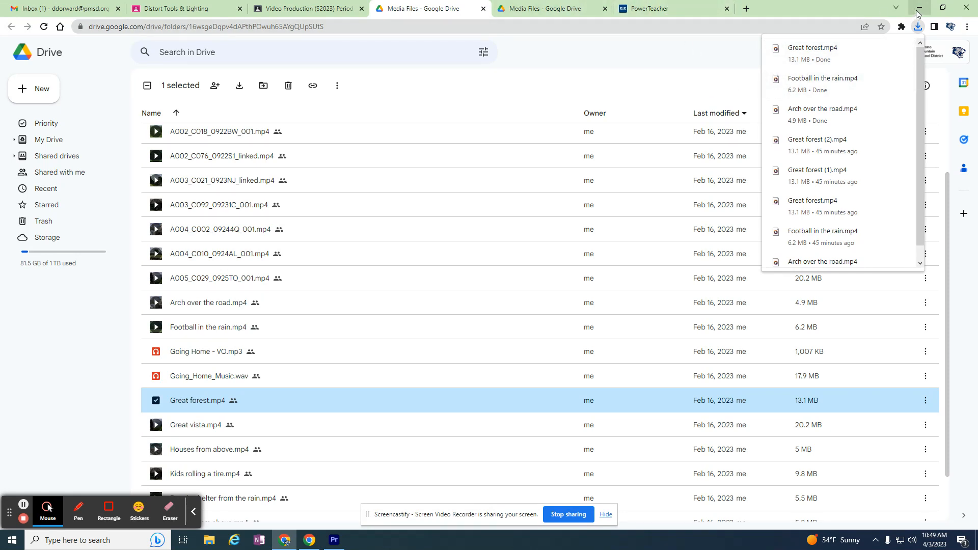
Step: Minimize the browser and open the Downloads folder in File Explorer
left_click(919, 10)
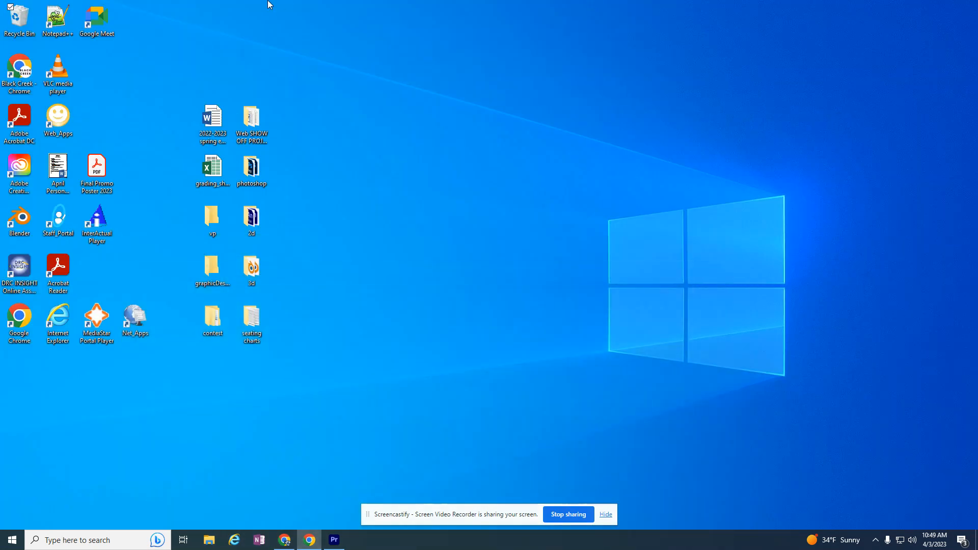
double_click(20, 16)
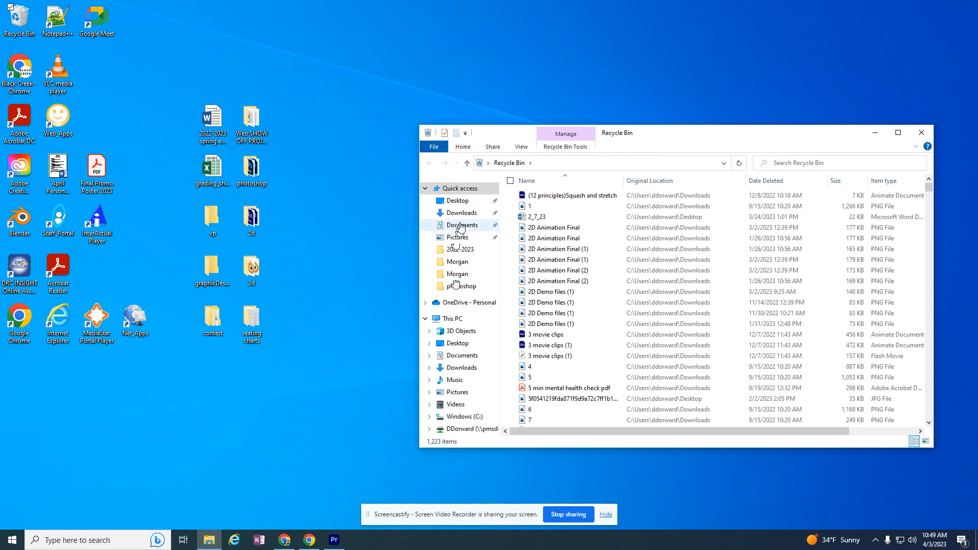
left_click(458, 214)
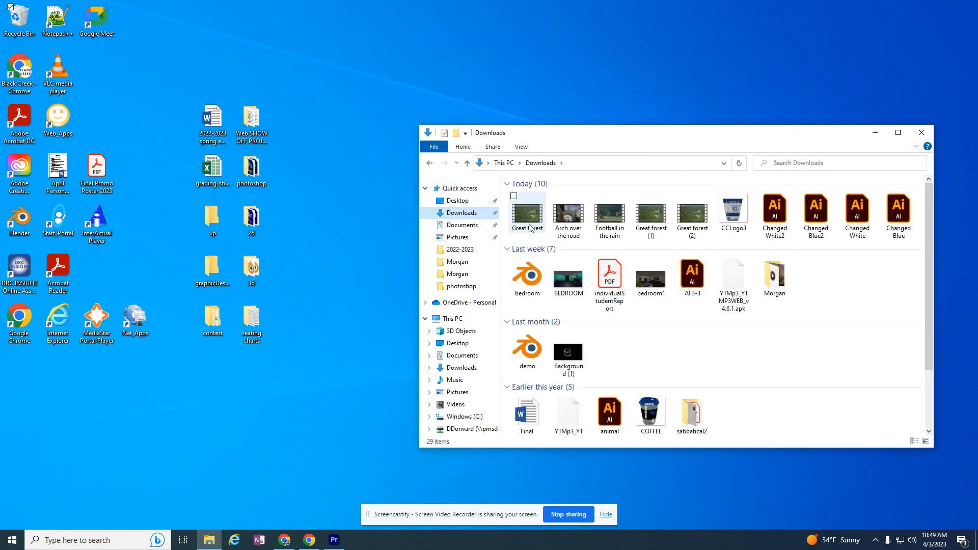
left_click(607, 221)
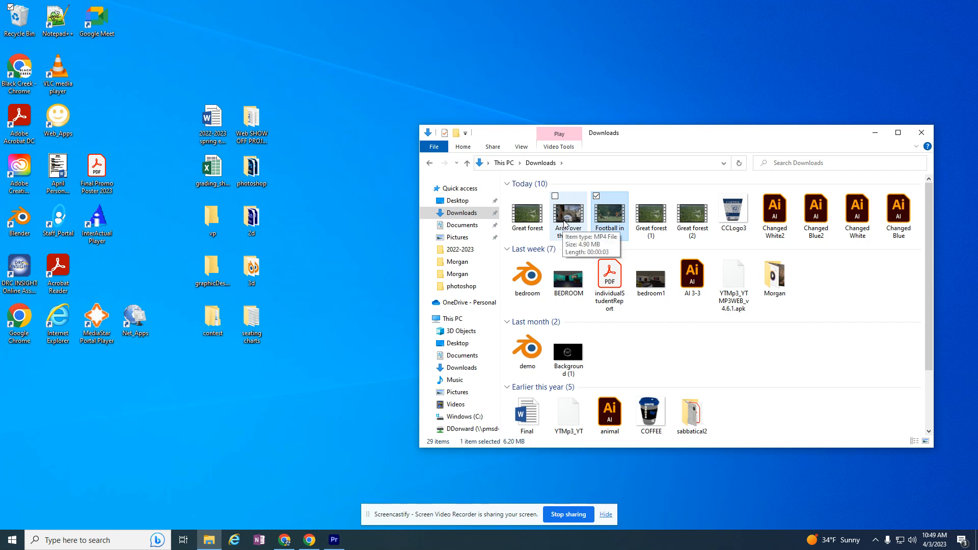
left_click(564, 224, "ctrl")
left_click(532, 227, "ctrl")
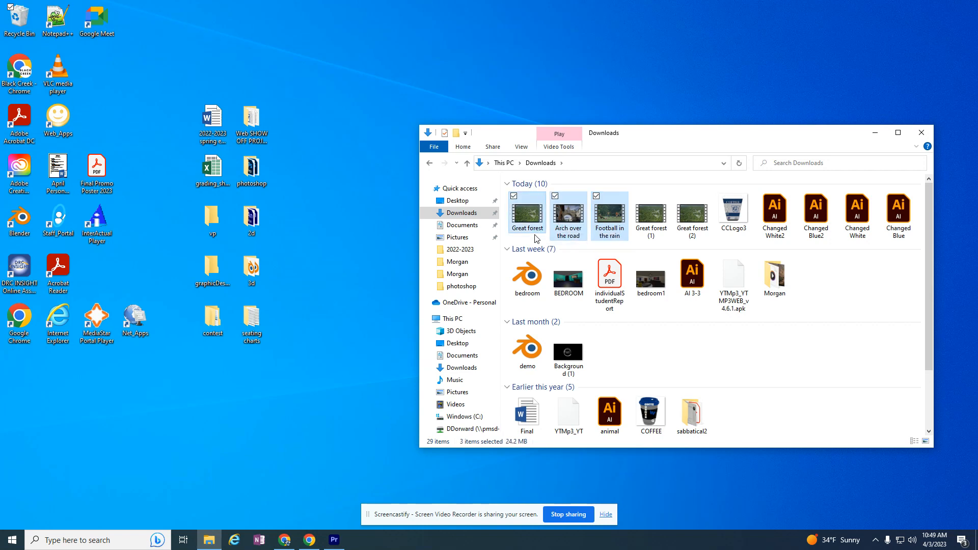
left_click(534, 229, "ctrl")
left_click(840, 368)
Step: Move Great forest, Arch over the road and Football in the rain from Downloads to the personal folder in Documents, replacing existing copies, and close File Explorer
left_click(608, 225)
left_click(570, 225, "ctrl")
left_click(535, 225, "ctrl")
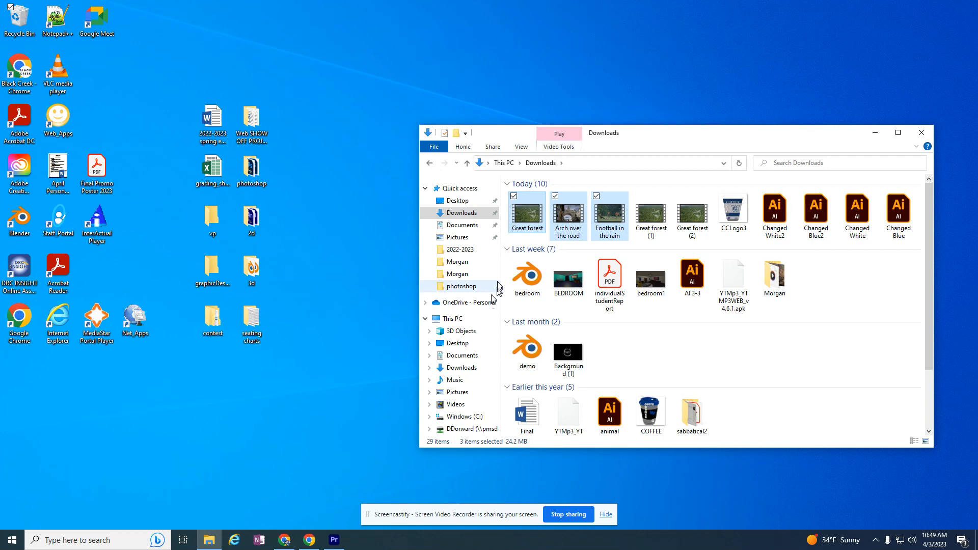
key("ctrl+x")
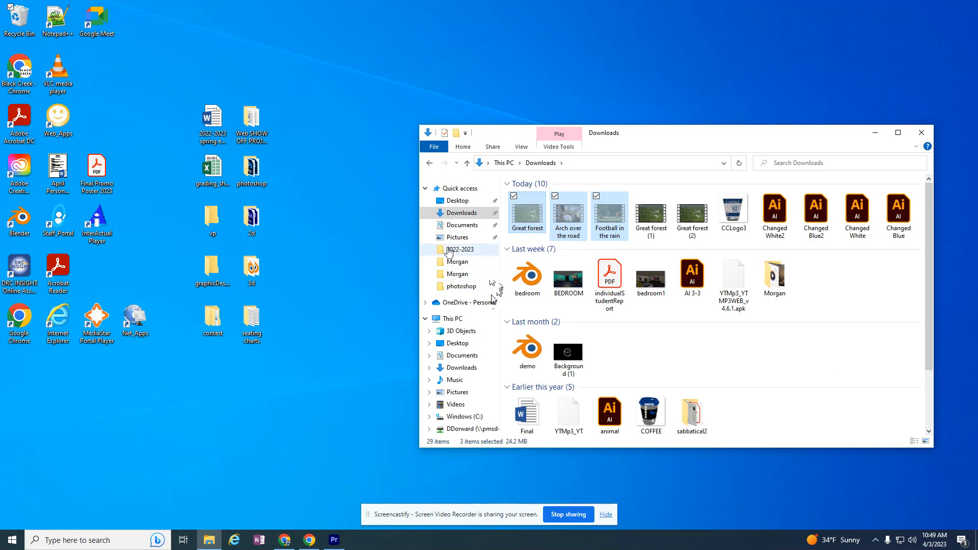
left_click(459, 226)
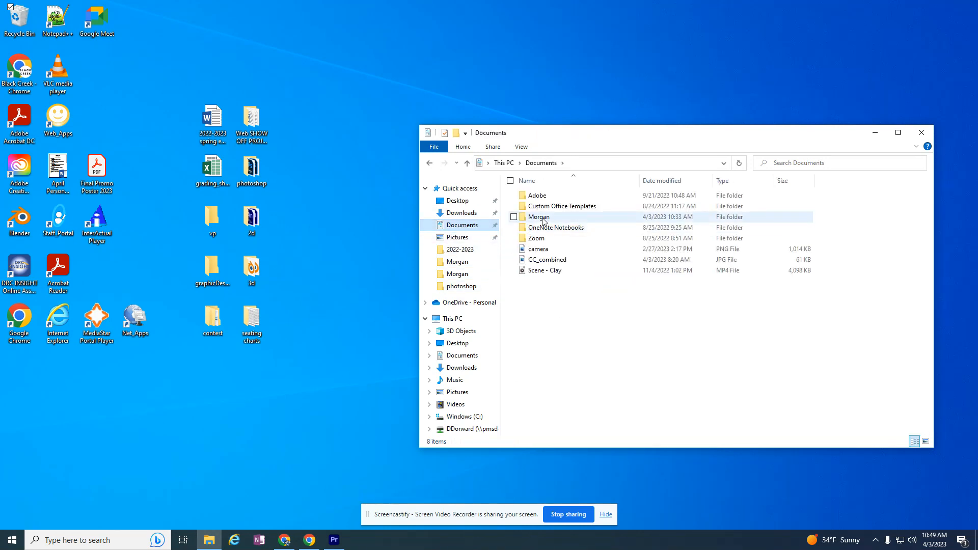
double_click(538, 217)
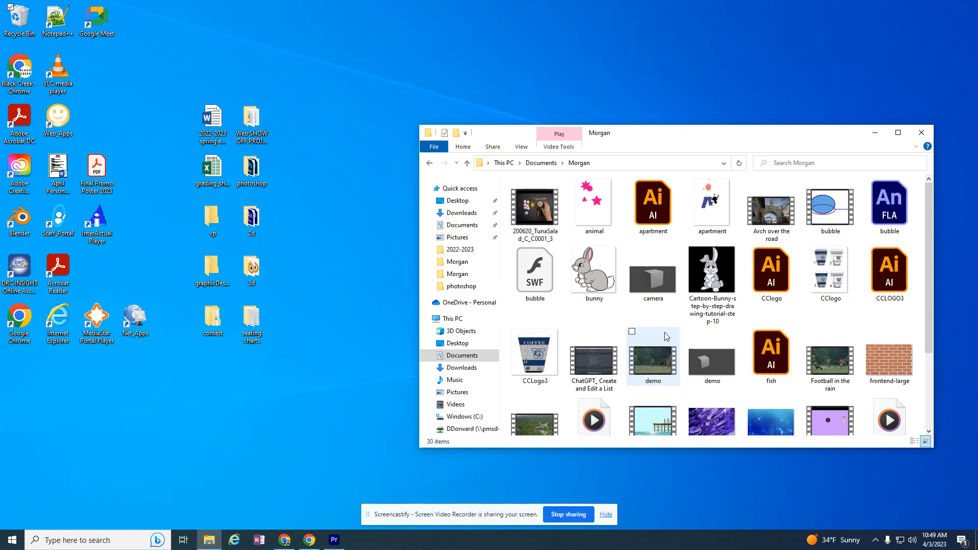
key("ctrl+v")
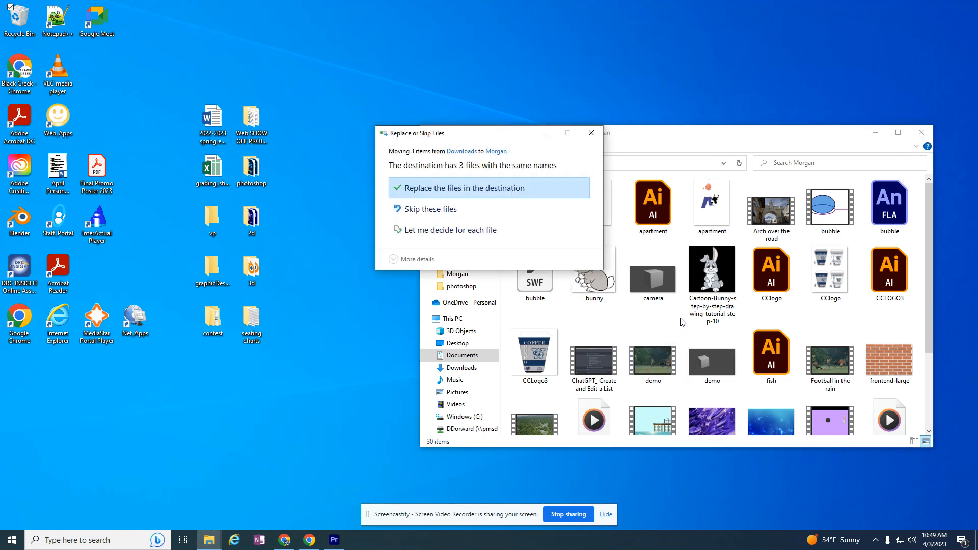
left_click(451, 190)
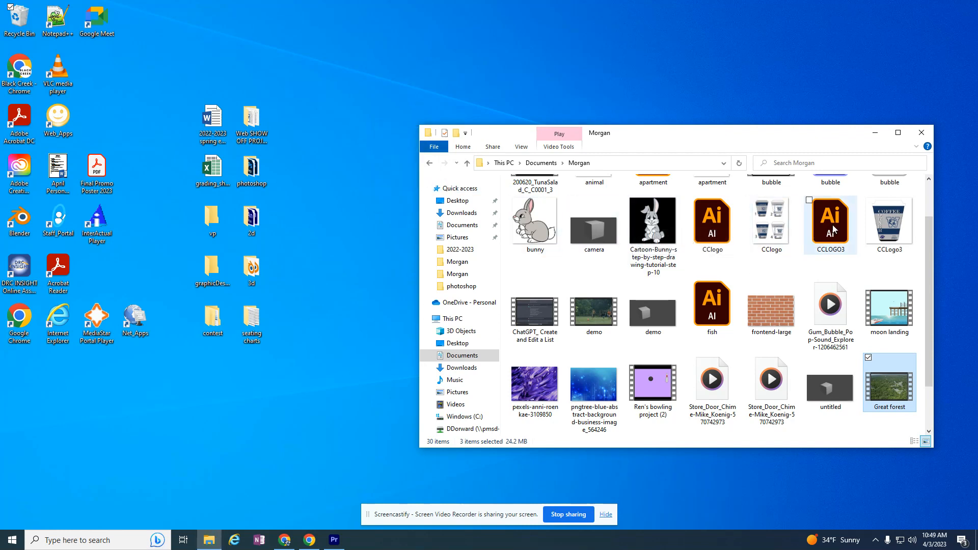
left_click(921, 133)
Step: Switch to Premiere Pro and import Football in the rain, Great forest and Arch over the road into a new sequence named Sequence 01
left_click(335, 539)
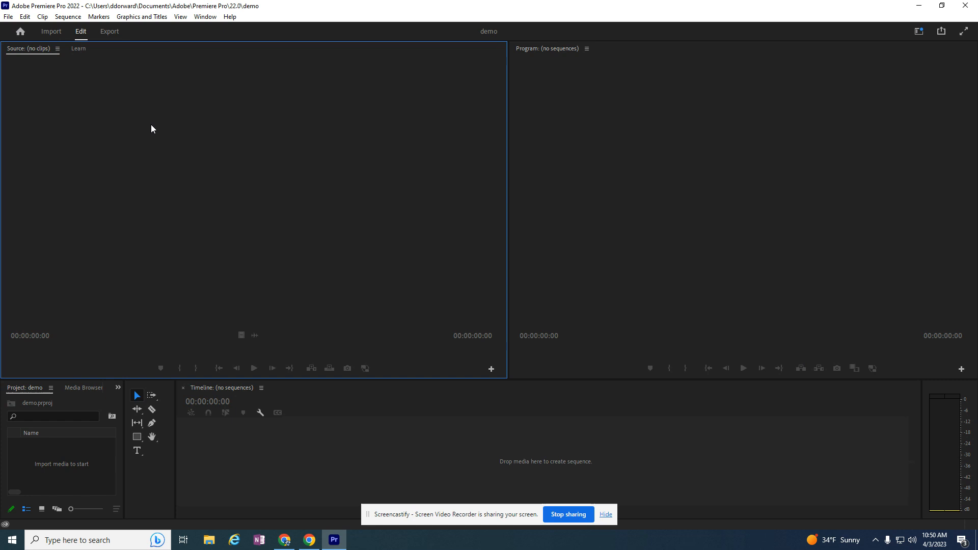
left_click(51, 32)
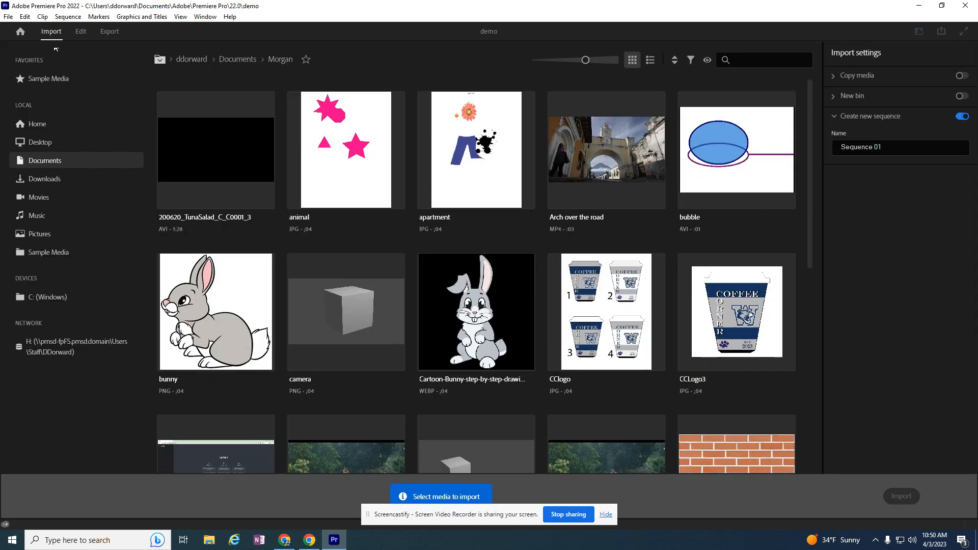
scroll(461, 270, "down", 2)
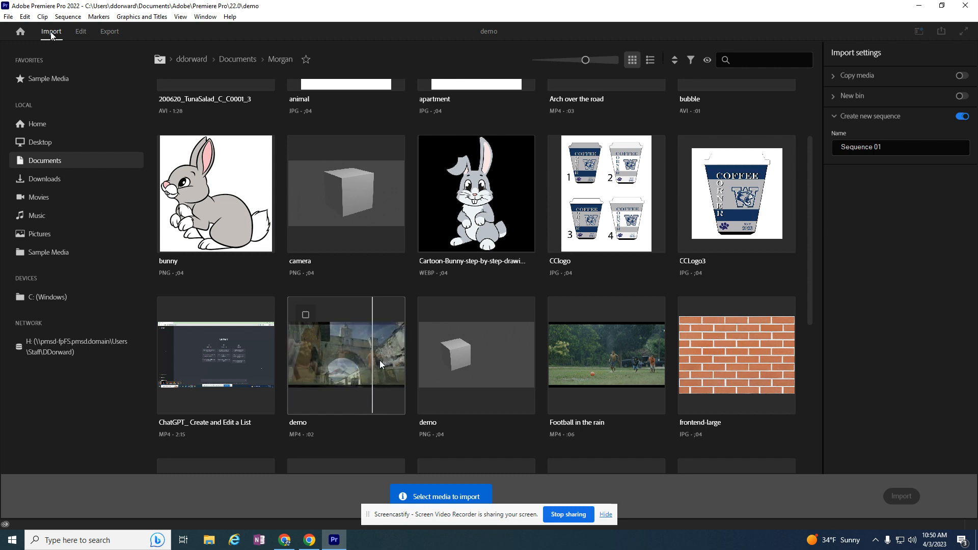
scroll(363, 356, "down", 3)
left_click(596, 152)
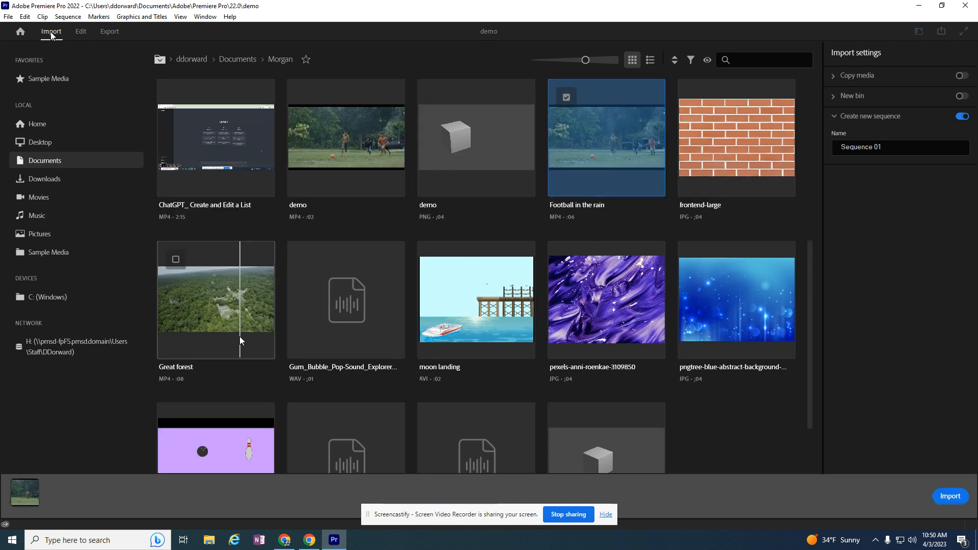
left_click(224, 332)
scroll(505, 368, "up", 3)
scroll(506, 368, "up", 4)
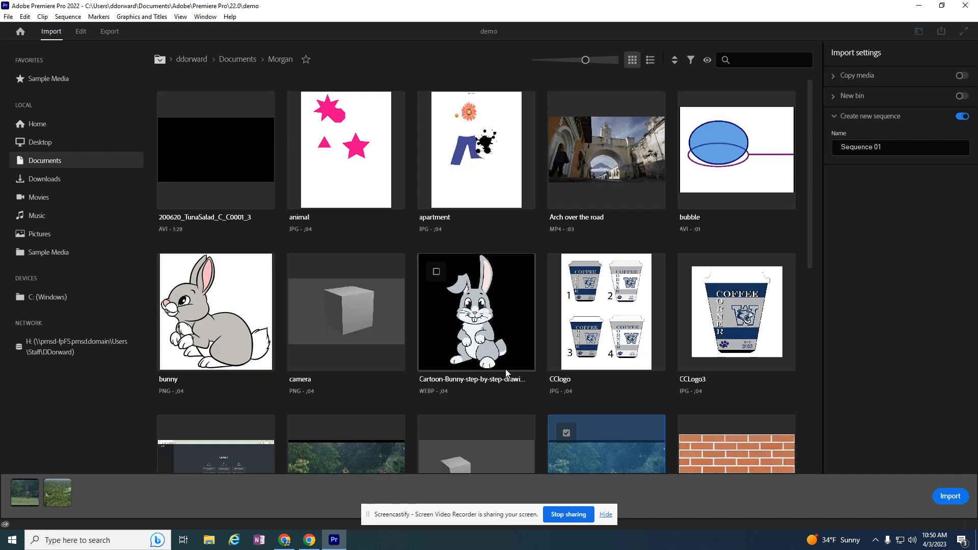
scroll(506, 371, "down", 6)
scroll(505, 370, "up", 6)
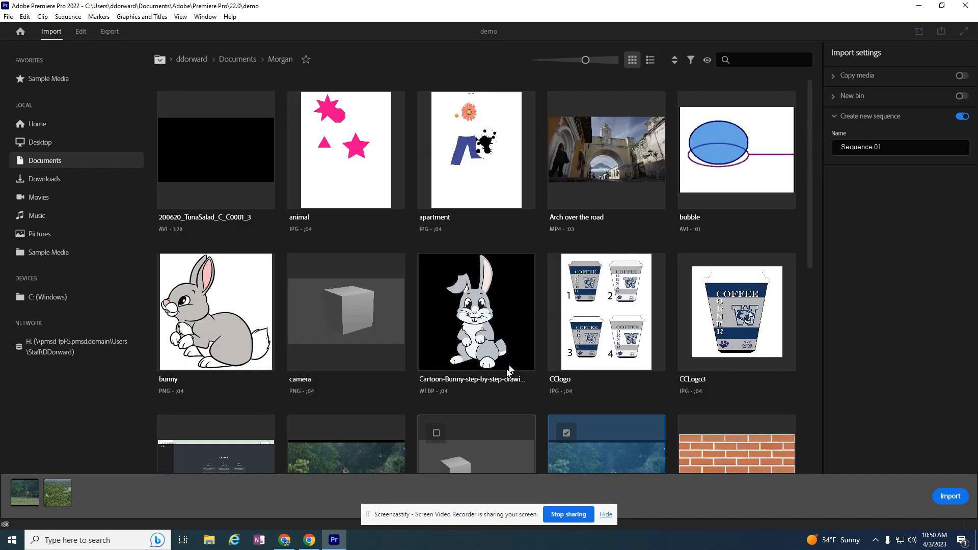
left_click(597, 173)
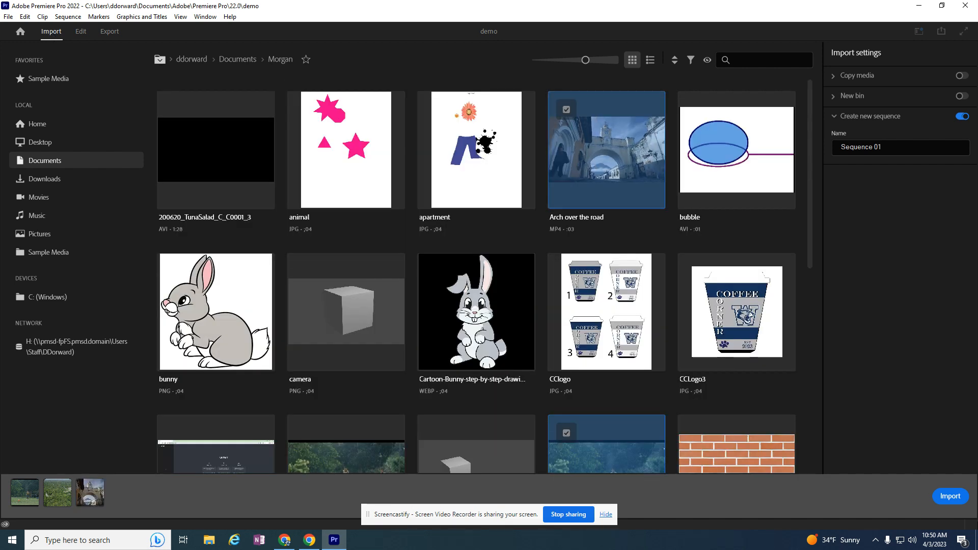
left_click(950, 498)
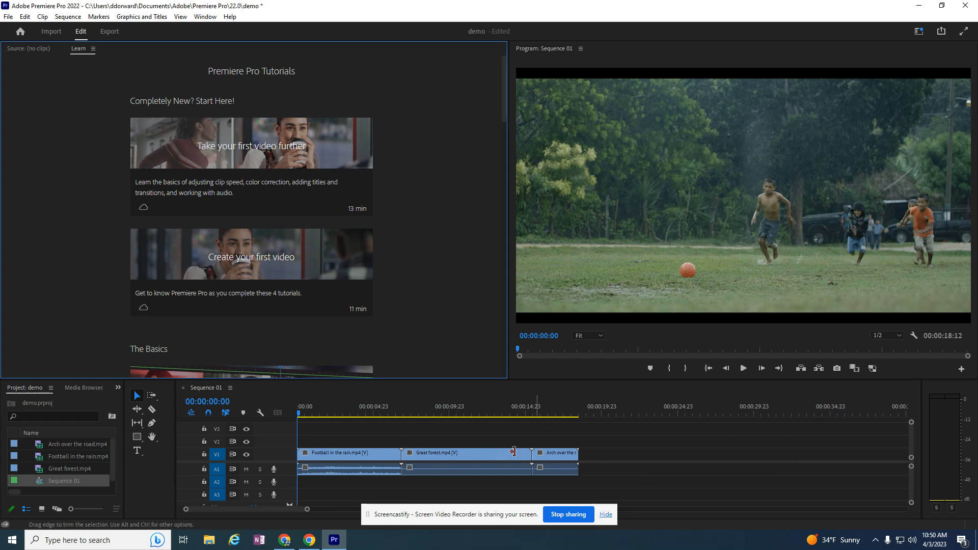
Step: Delete all three clips from the Sequence 01 timeline and widen the Project panel to show the media details
left_click(299, 414)
left_click_drag(299, 414, 257, 448)
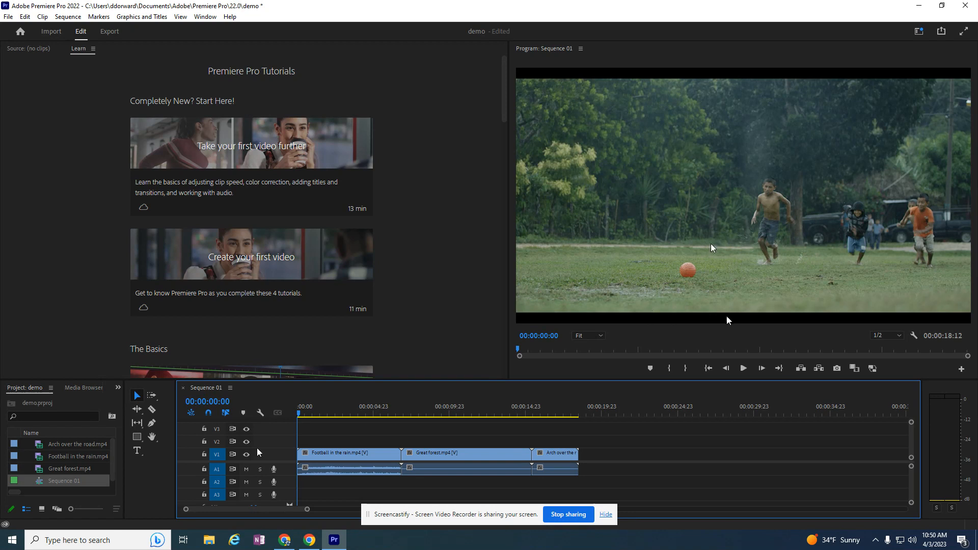
left_click(382, 458)
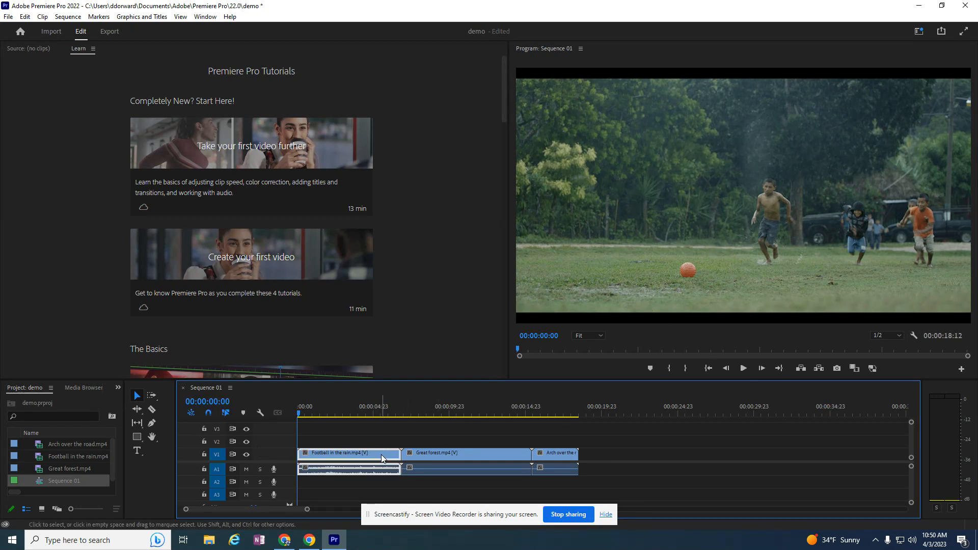
key("Delete")
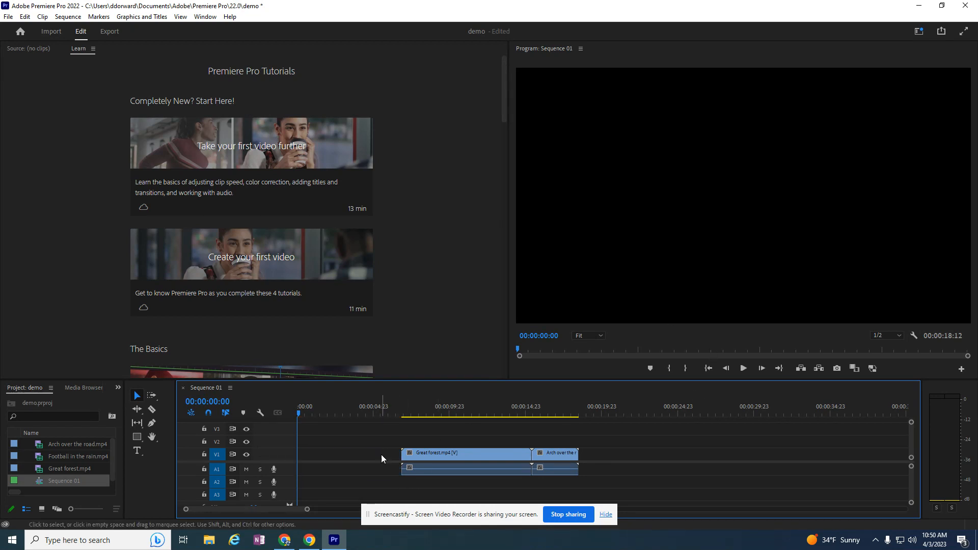
left_click(416, 455)
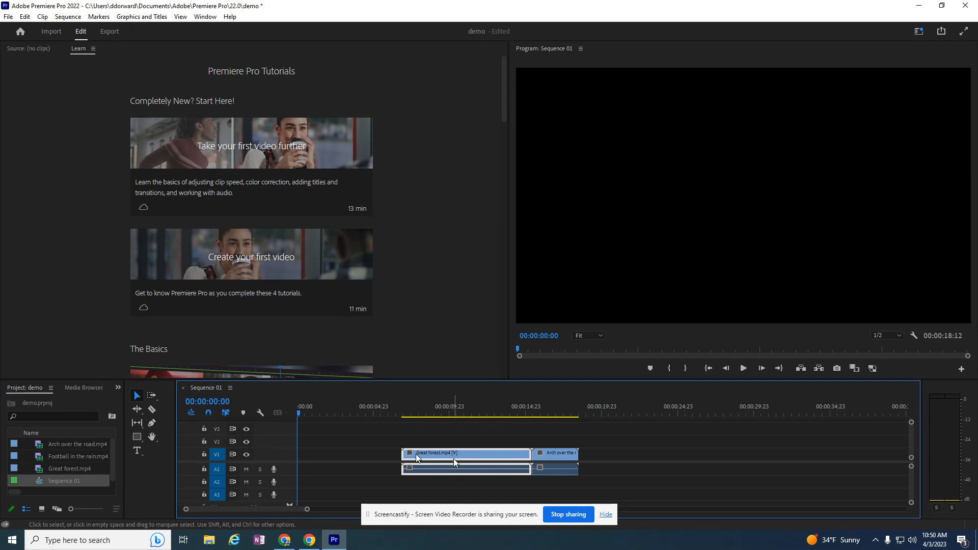
key("Delete")
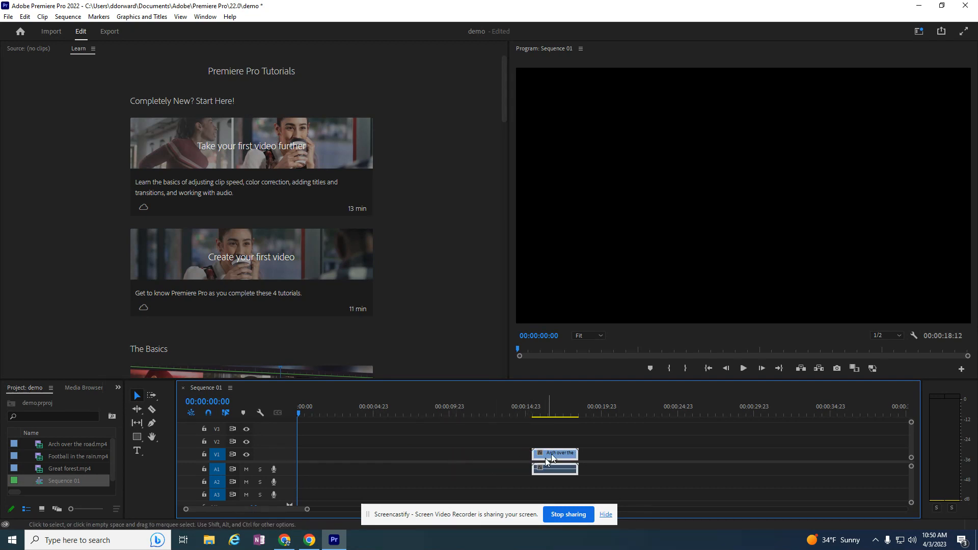
key("Delete")
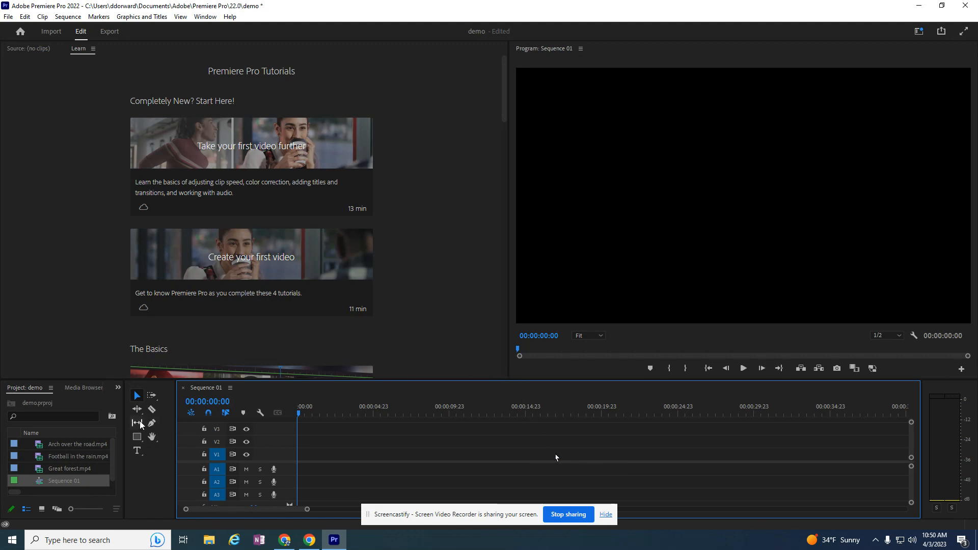
left_click_drag(125, 418, 367, 427)
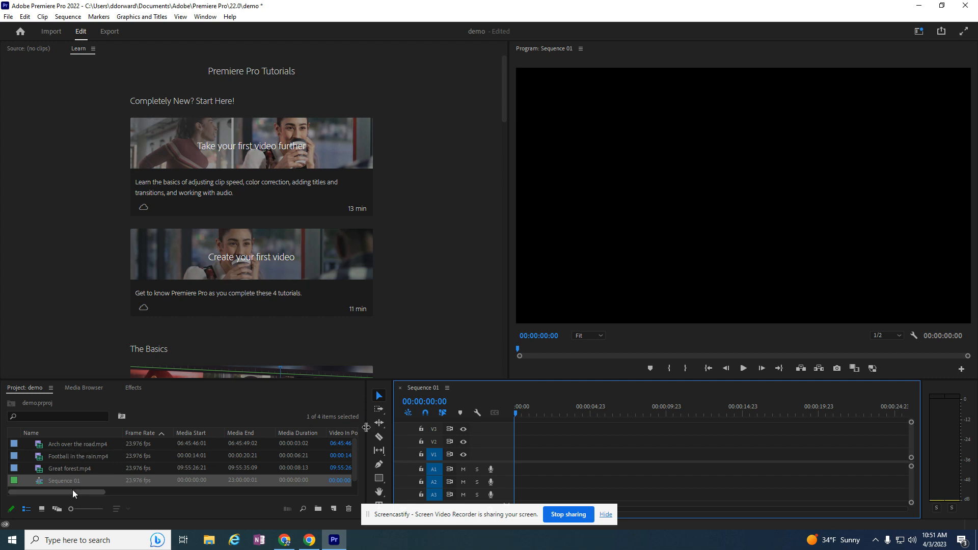
Step: Mark Football in the rain.mp4 from 00:00:16:01 to 00:00:16:23 in the Source Monitor and place that section at the start of track V1
double_click(61, 456)
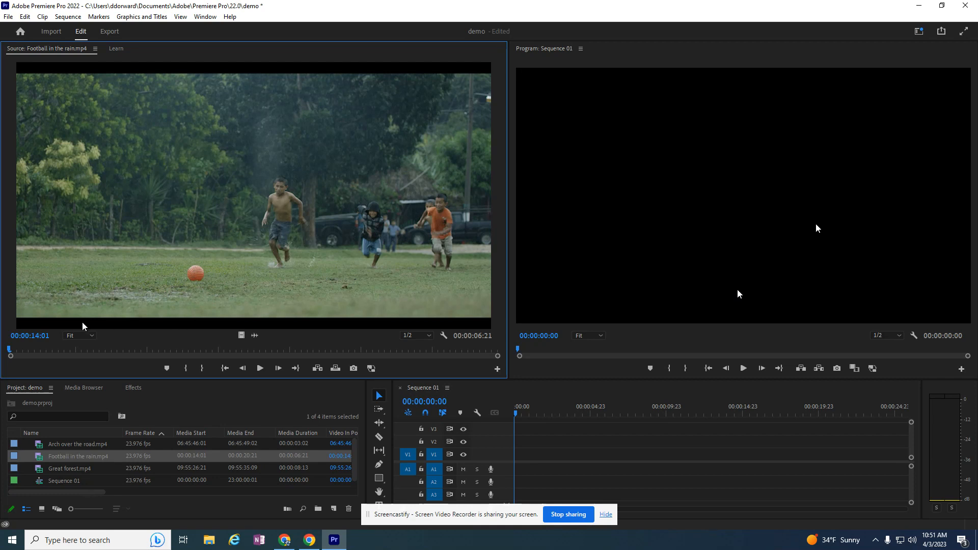
left_click_drag(15, 352, 151, 349)
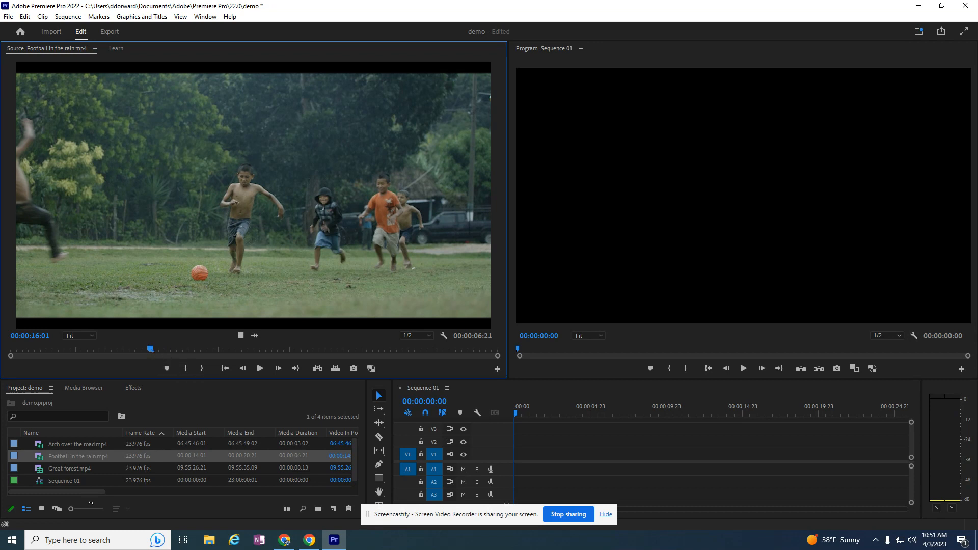
left_click(186, 371)
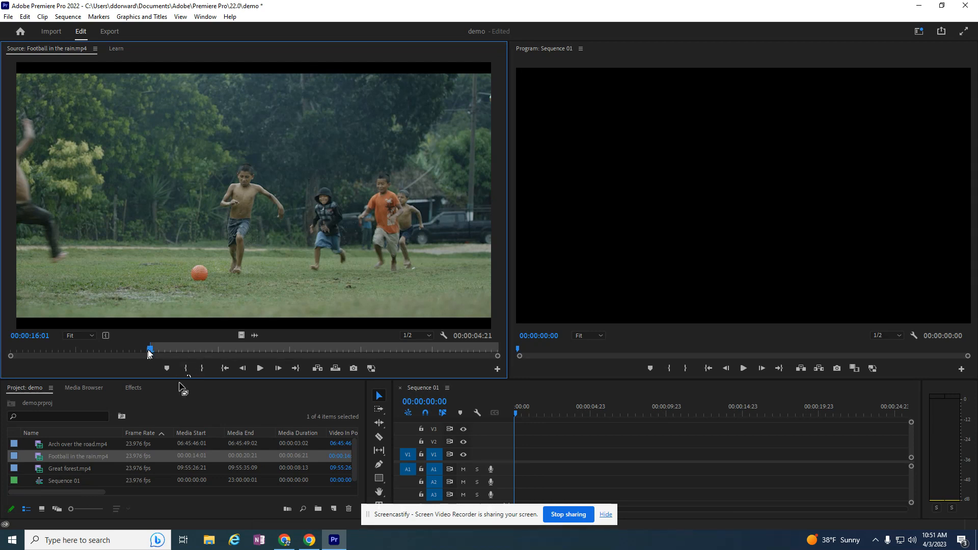
left_click_drag(150, 351, 213, 356)
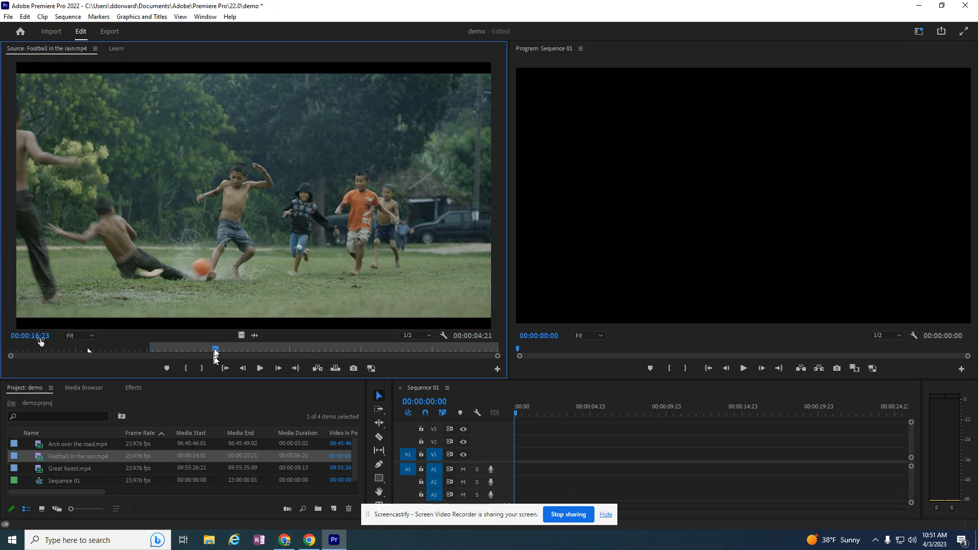
left_click(202, 367)
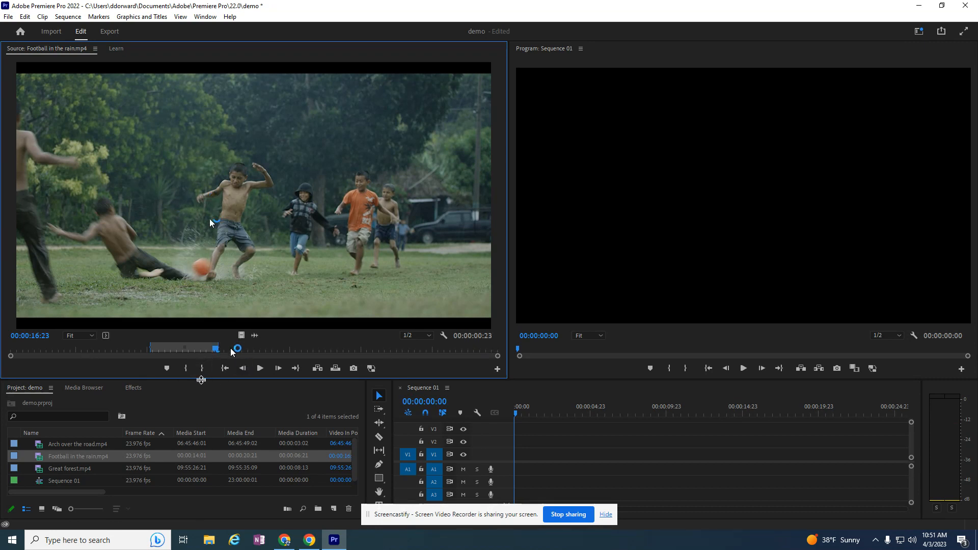
left_click_drag(214, 352, 182, 359)
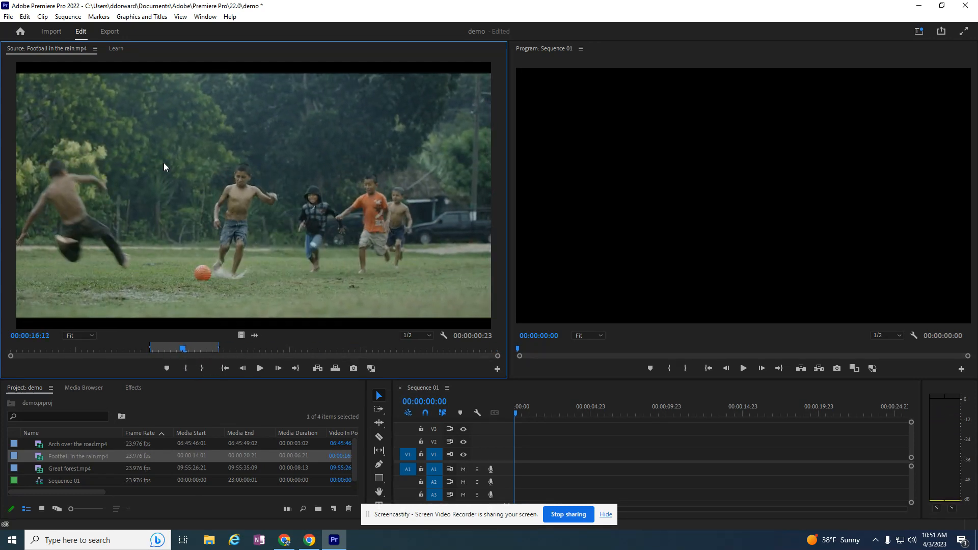
left_click_drag(194, 182, 519, 455)
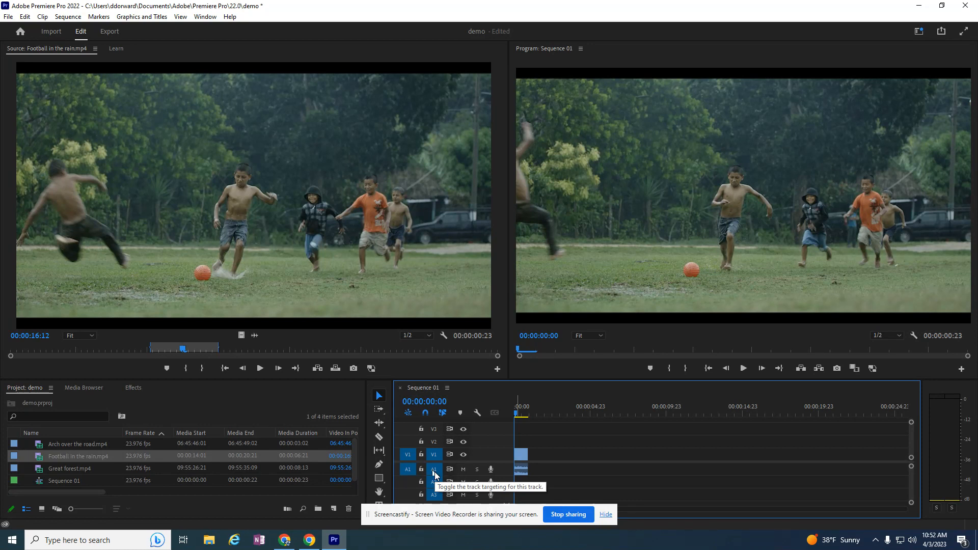
Step: Mark an In point at 06:45:48:06 in Arch over the road.mp4 and place the section up to its end directly after the football clip on V1
left_click(66, 446)
left_click(54, 445)
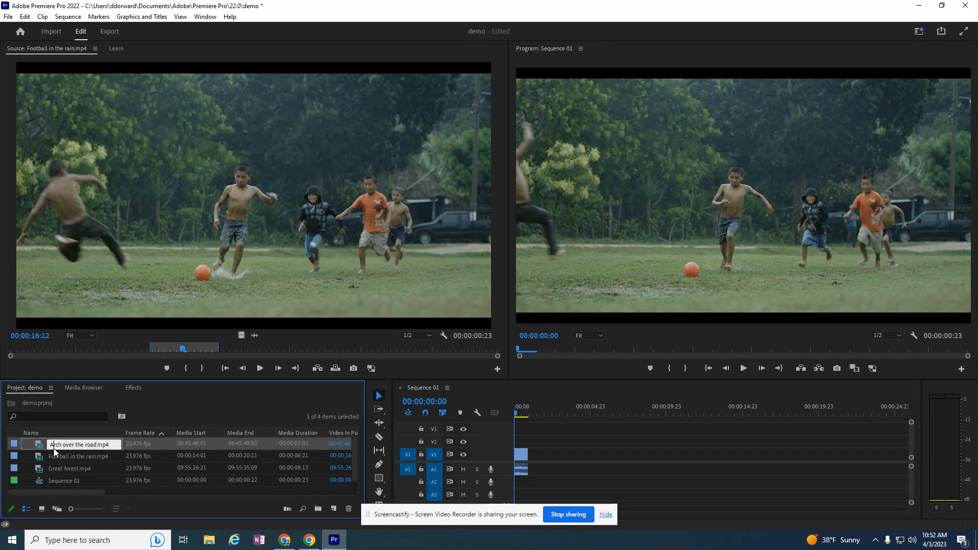
double_click(42, 446)
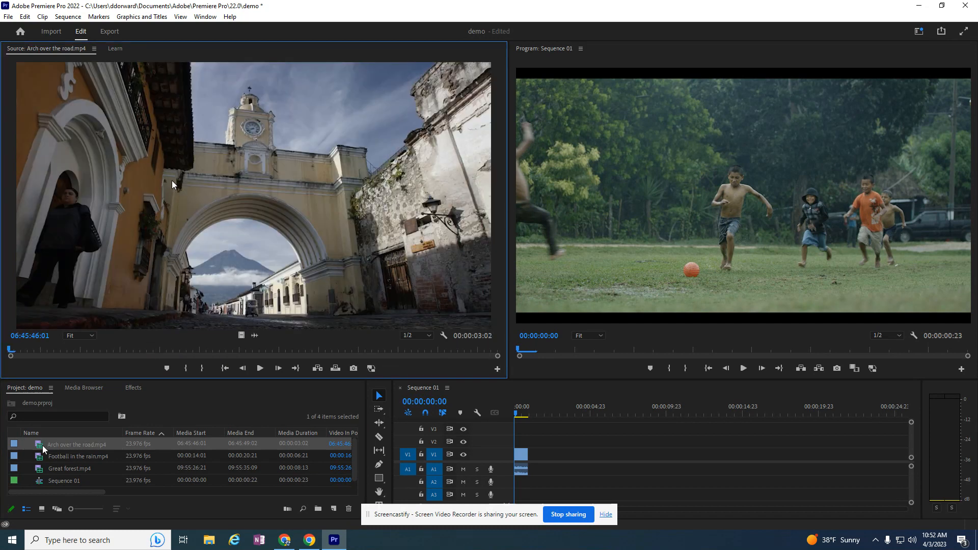
left_click_drag(11, 352, 362, 360)
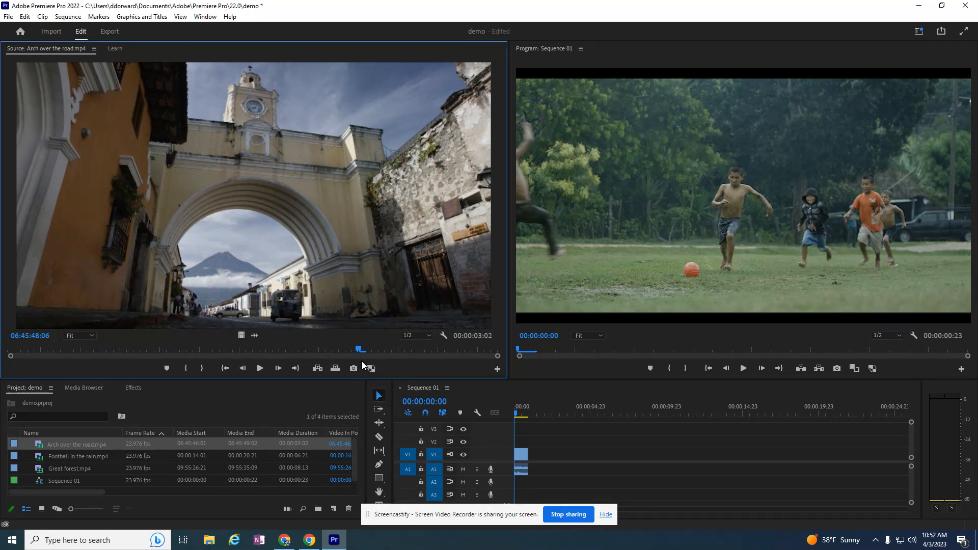
left_click(186, 368)
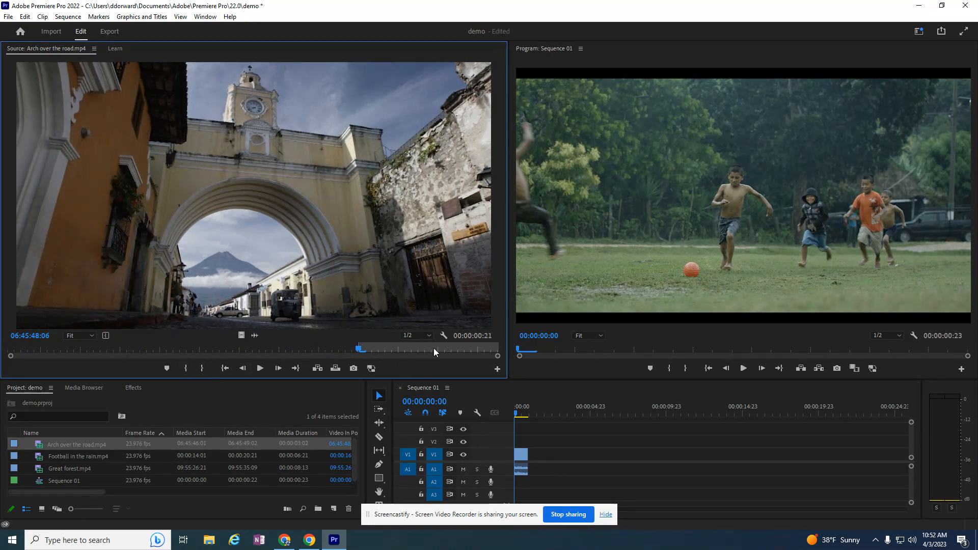
left_click_drag(360, 350, 490, 356)
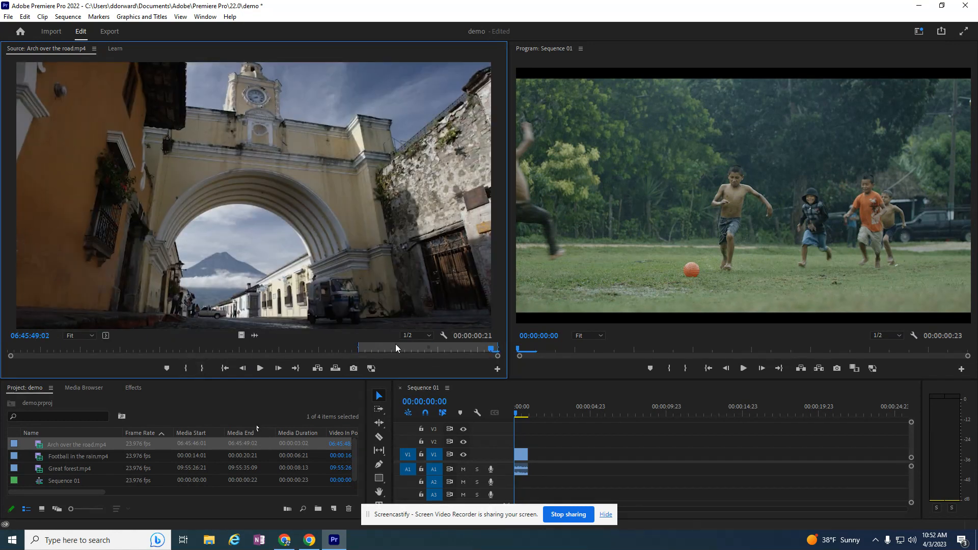
left_click_drag(243, 198, 536, 458)
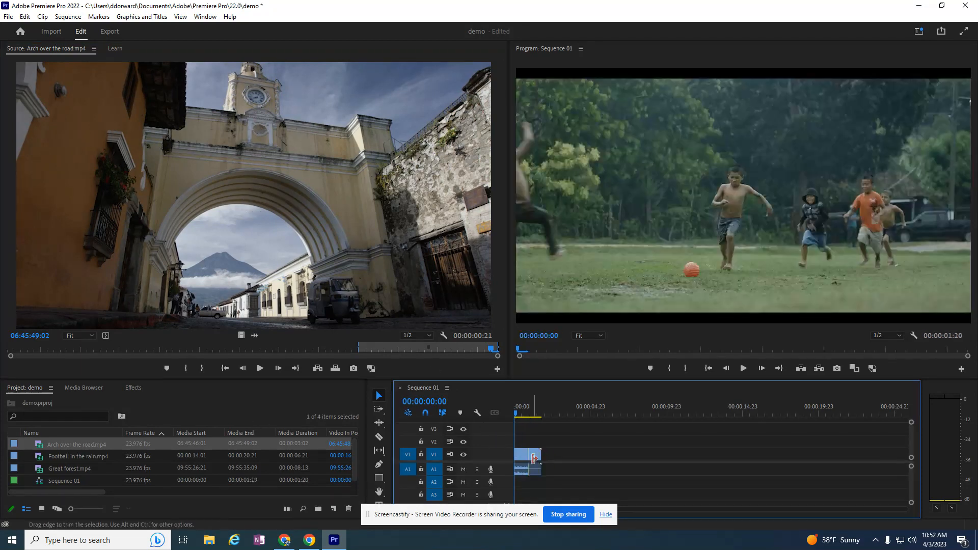
Step: Scrub through the football clip in the Sequence 01 timeline, stopping at 00:00:00:07
left_click(522, 416)
mouse_move(522, 411)
left_mouse_down()
mouse_move(537, 416)
mouse_move(518, 418)
left_mouse_up()
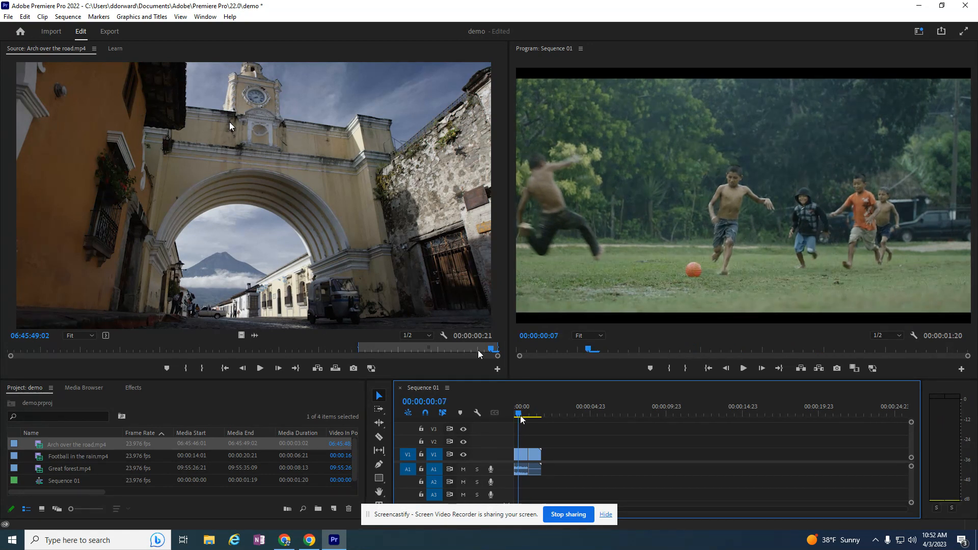
Step: Apply the default transitions at the cut between the football and arch clips on V1 and A1
left_click(530, 455)
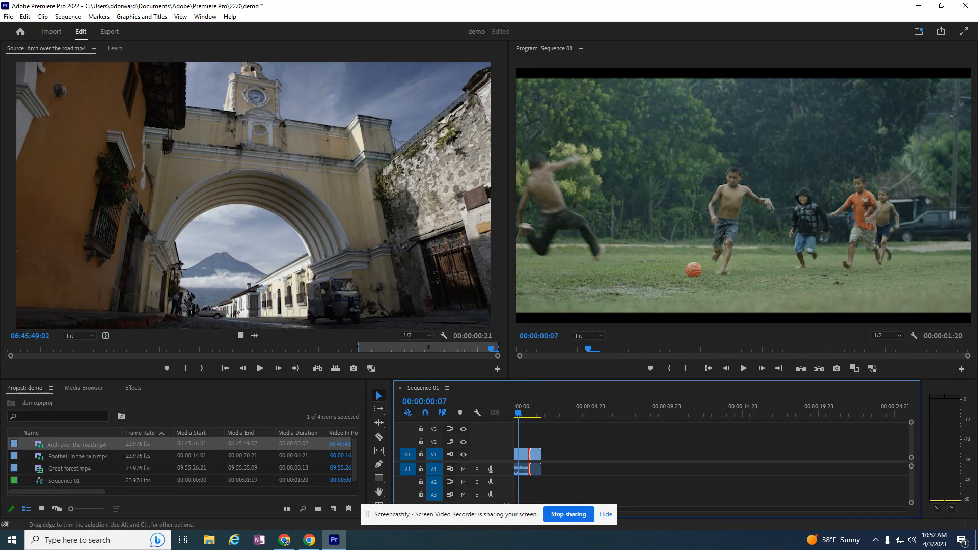
right_click(529, 458)
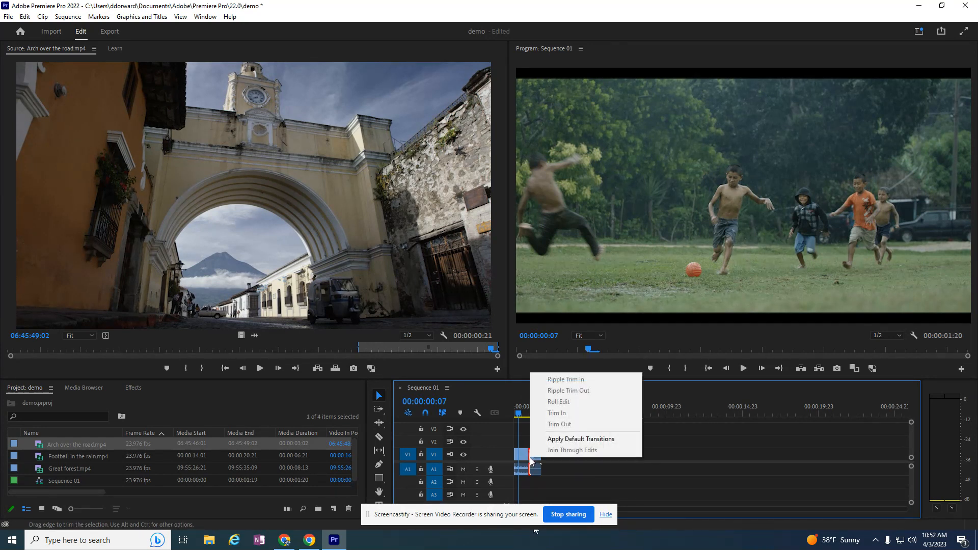
left_click(583, 440)
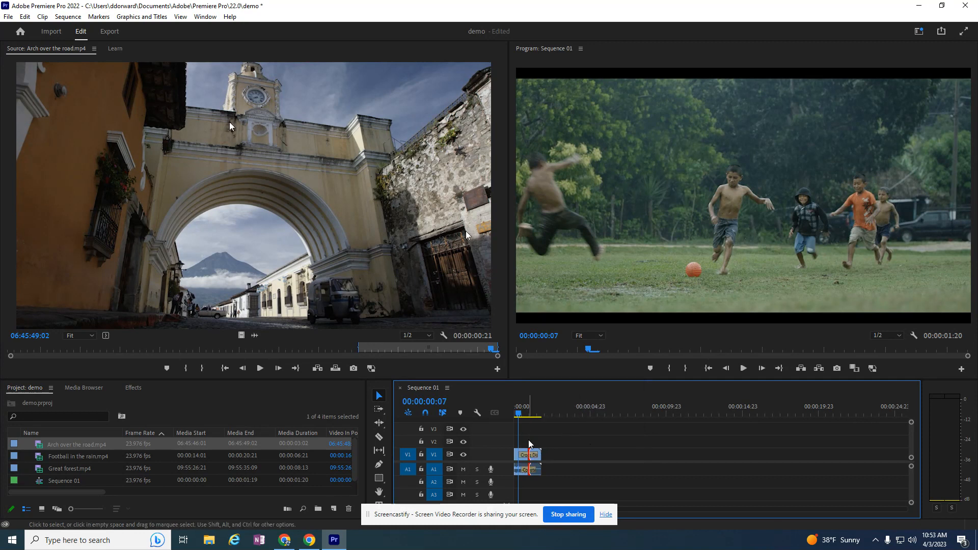
Step: Play the sequence in the Program Monitor to preview the transition between the football and arch clips
left_click(518, 415)
left_click_drag(517, 414, 519, 414)
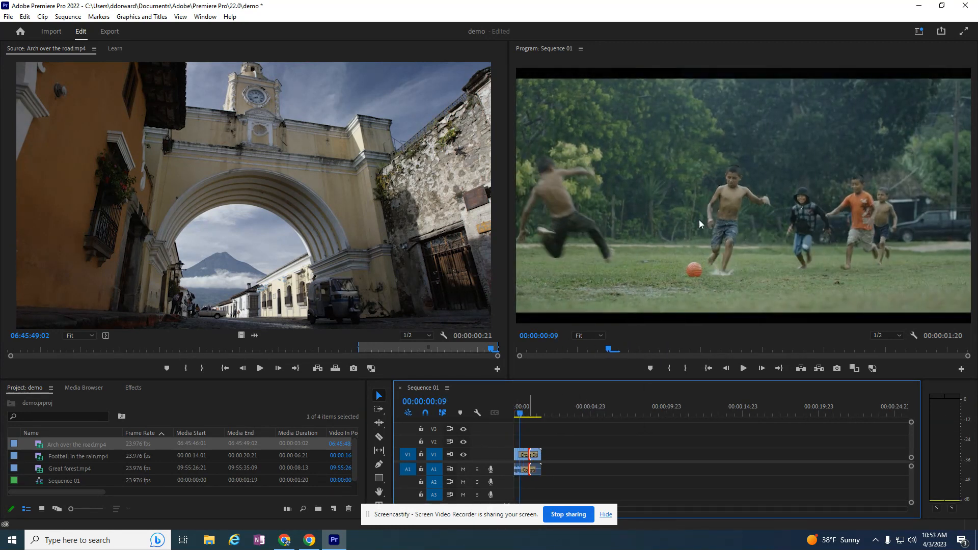
left_click(744, 368)
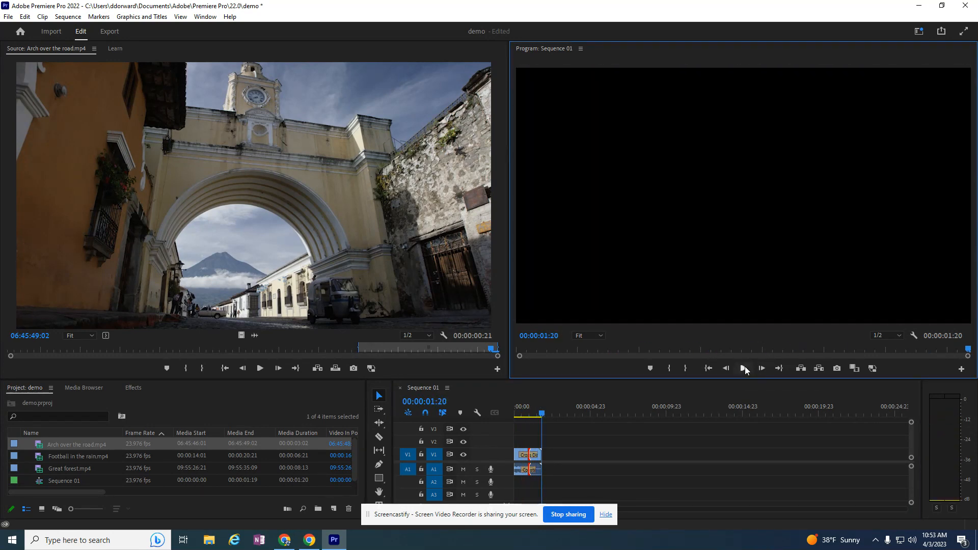
left_click(744, 368)
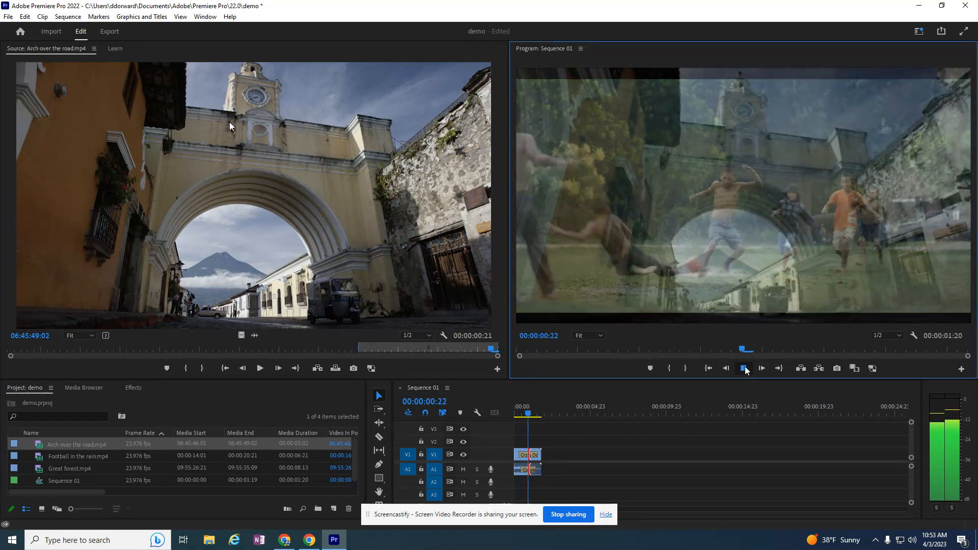
Step: Shorten the Cross Dissolve between the two clips to about 18 frames and trim the Constant Power audio transition to match
left_click_drag(536, 514, 377, 411)
left_click_drag(490, 512, 460, 514)
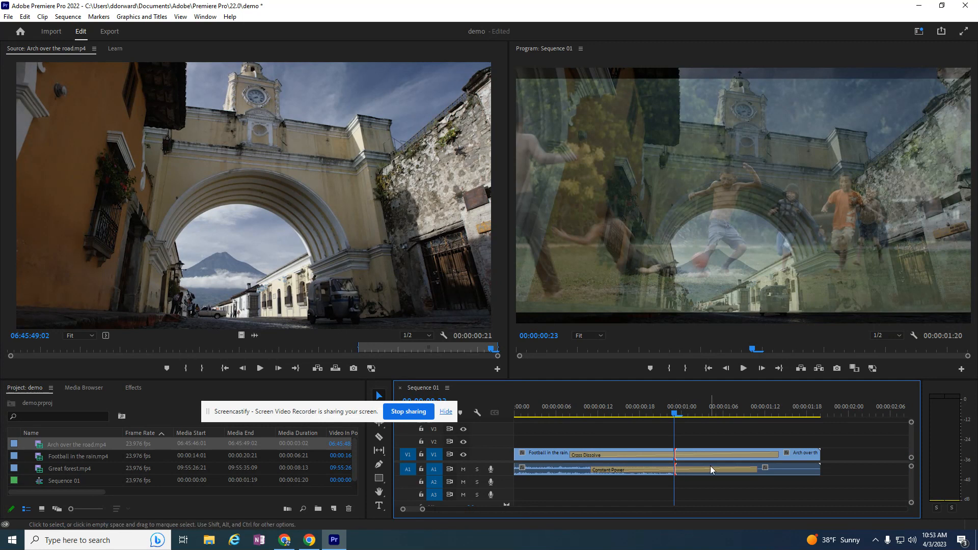
left_click_drag(912, 466, 912, 423)
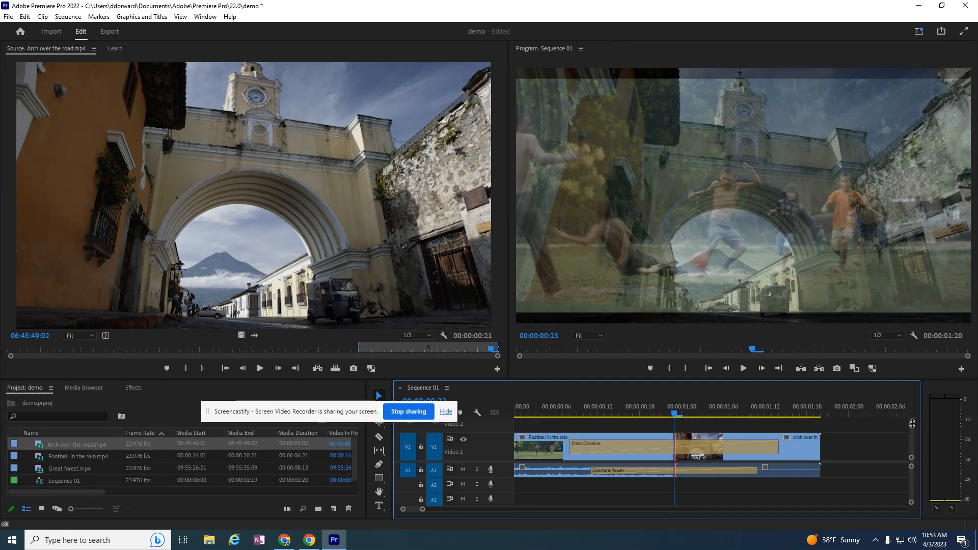
left_click(632, 448)
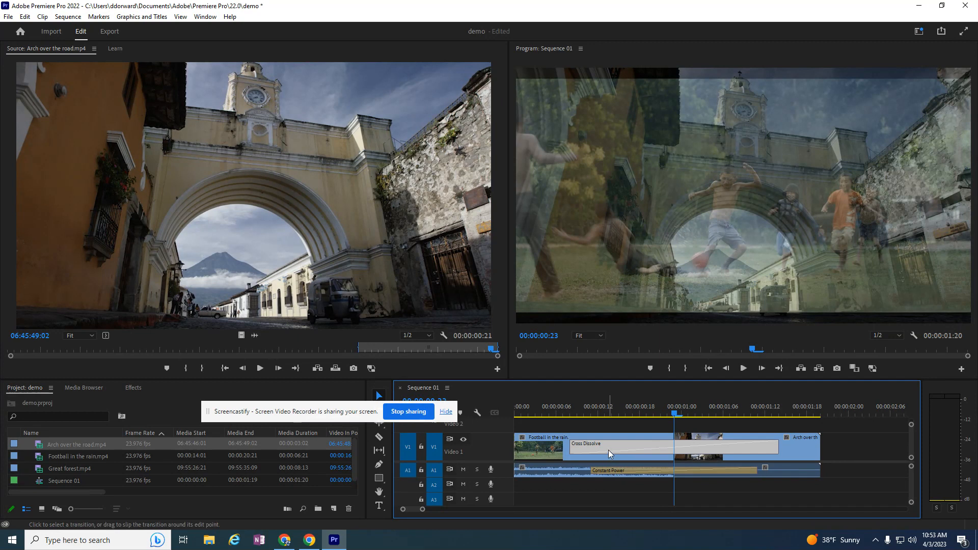
left_click_drag(571, 448, 604, 444)
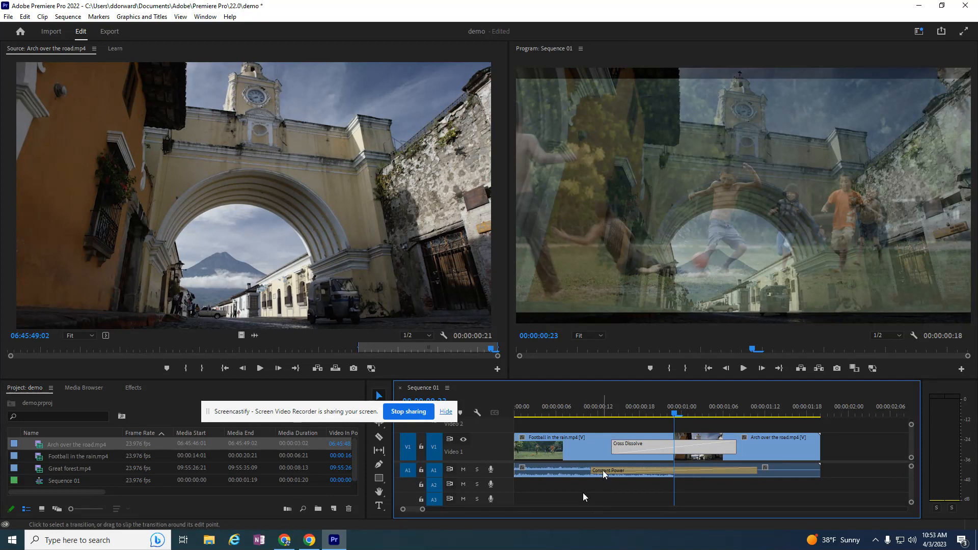
left_click(597, 471)
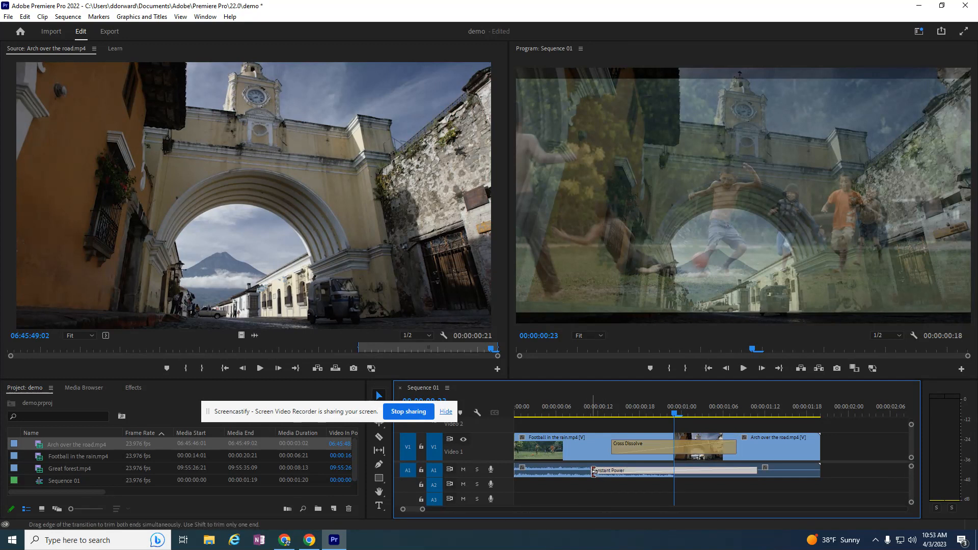
left_click_drag(594, 471, 624, 471)
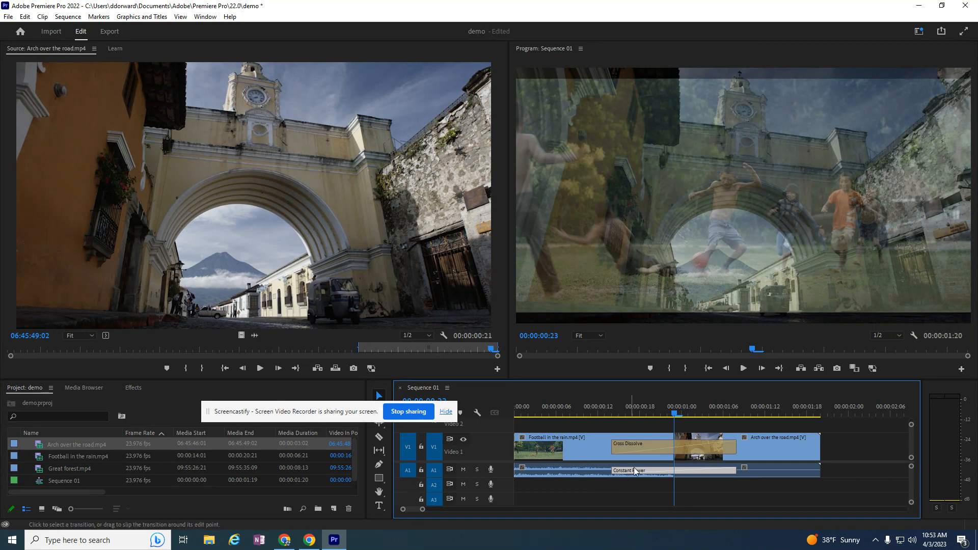
Step: Scrub through the shortened transitions to the sequence end at 00:00:01:20 and save the project
left_click_drag(673, 413, 817, 429)
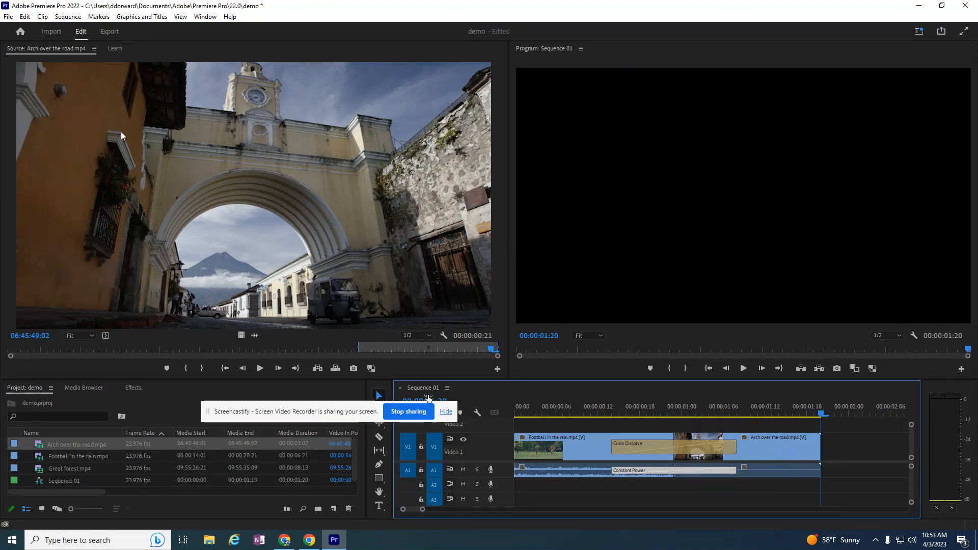
left_click(8, 17)
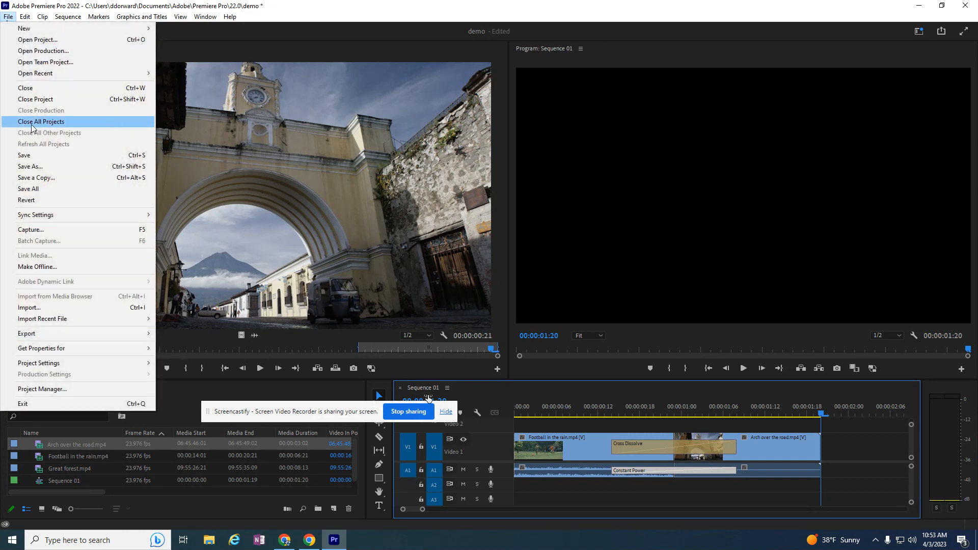
left_click(32, 155)
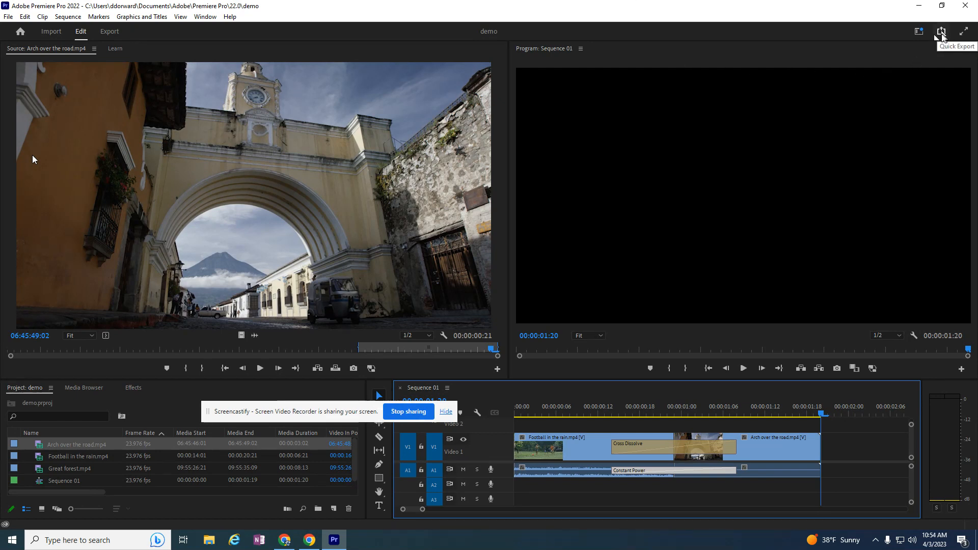
Step: Quick Export Sequence 01 as demo.mp4 into the clips folder inside Documents, replacing the existing file
left_click(942, 32)
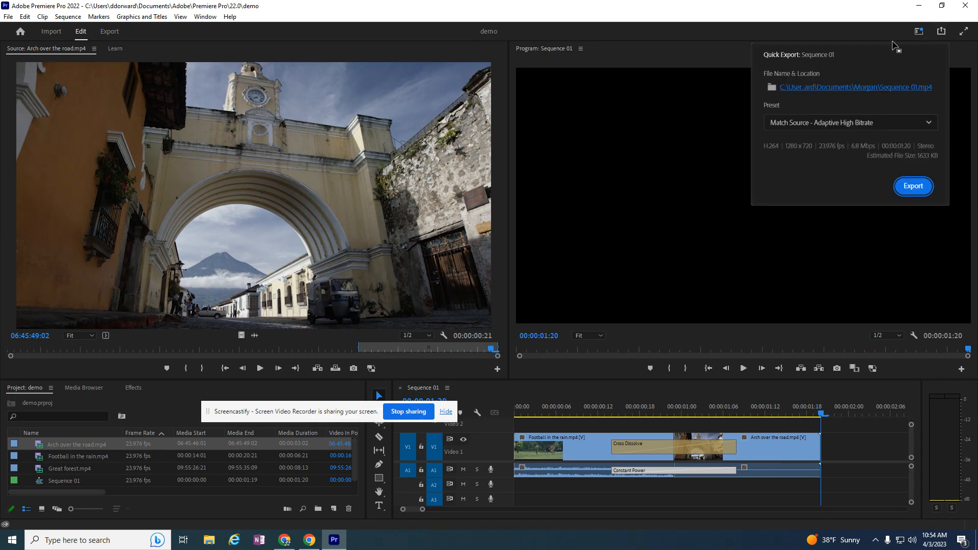
left_click(847, 92)
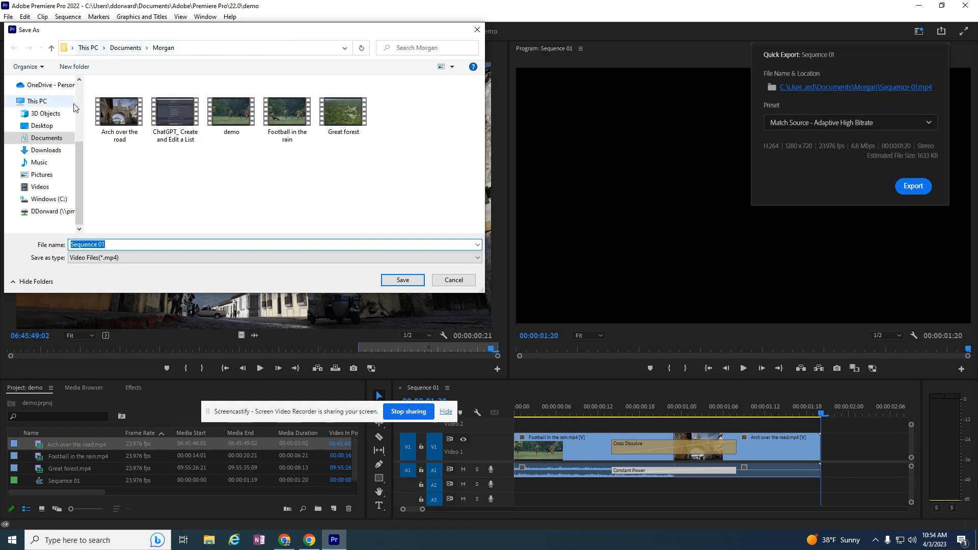
left_click(45, 138)
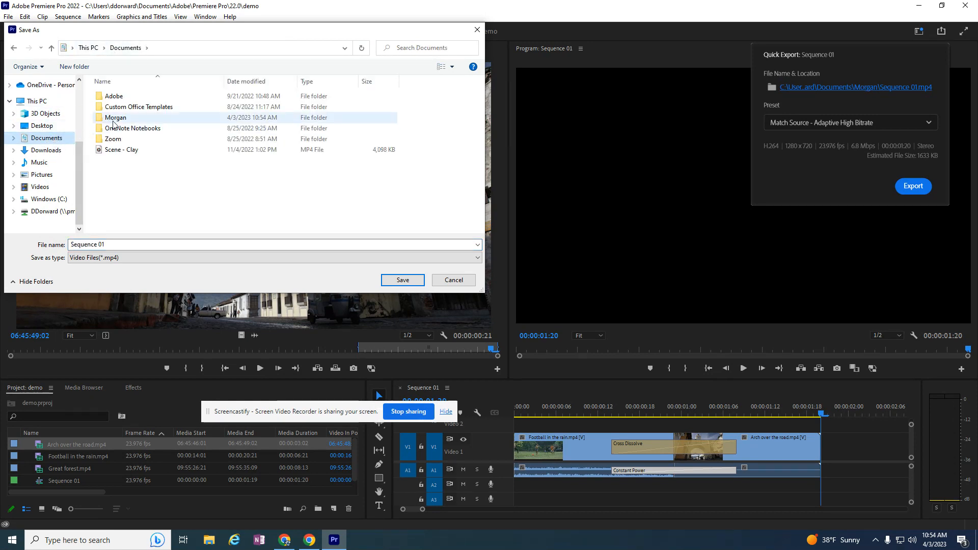
double_click(275, 121)
triple_click(206, 244)
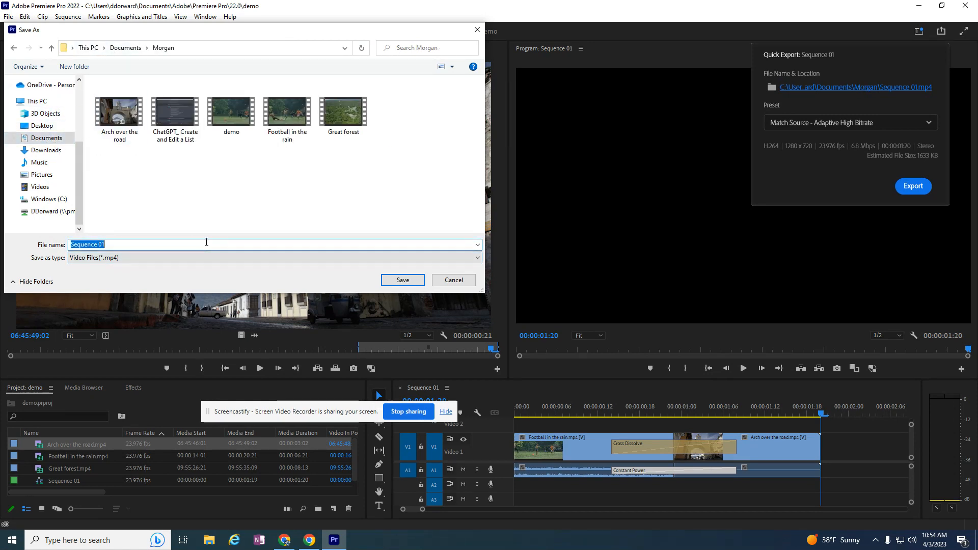
type("demo")
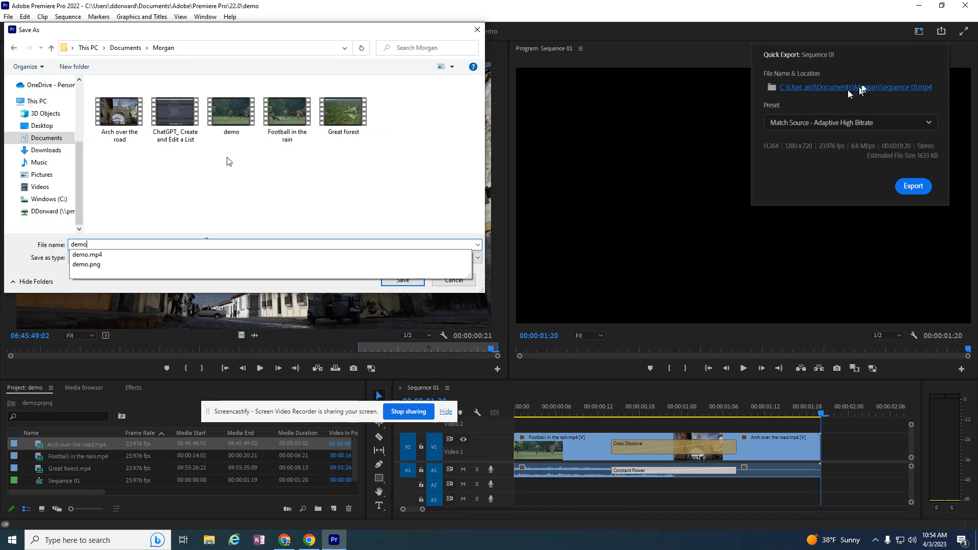
left_click(400, 280)
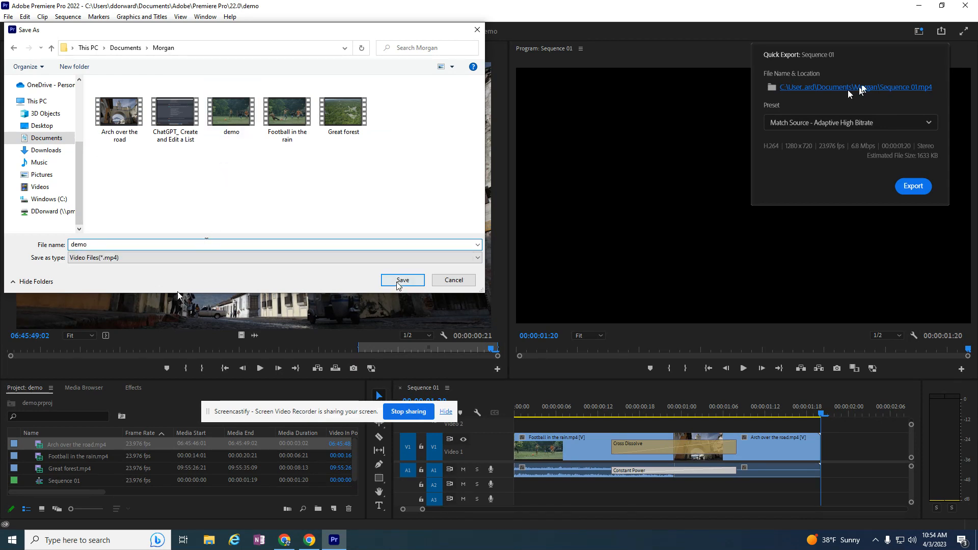
key("Return")
left_click(913, 186)
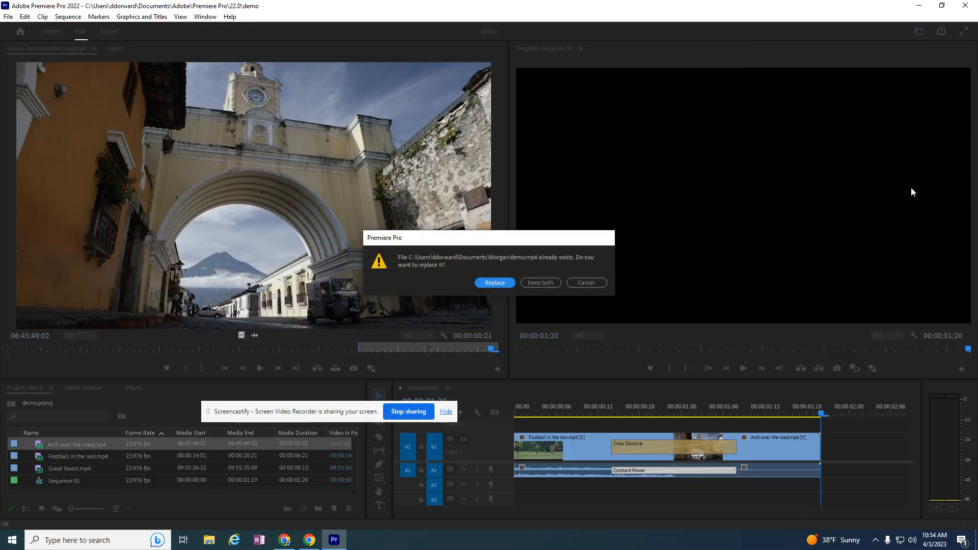
left_click(486, 284)
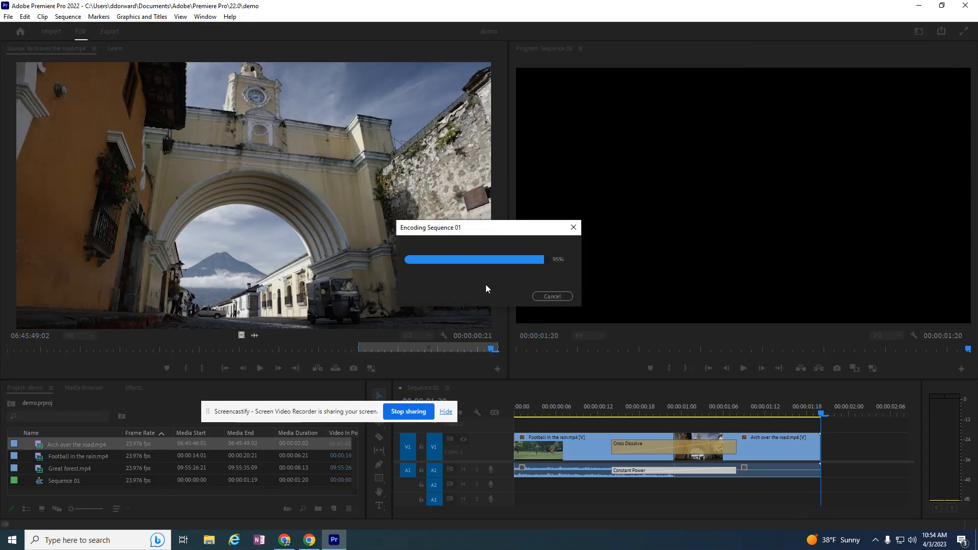